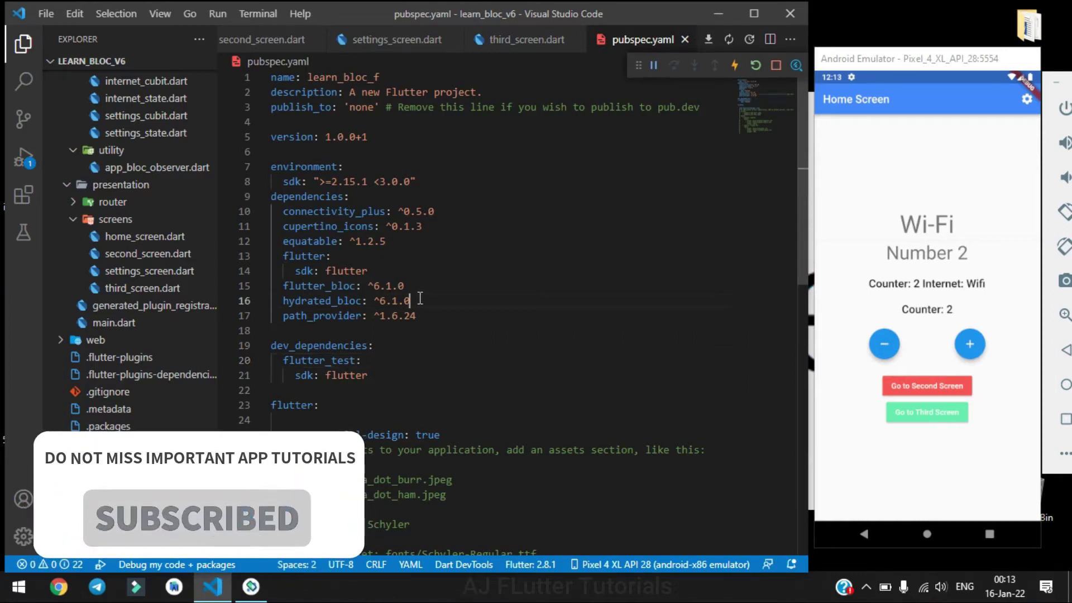
# Highlight the flutter_bloc and hydrated_bloc dependency lines, then raise the Home Screen counter to 5.
pyautogui.moveTo(410, 301); pyautogui.dragTo(272, 286)
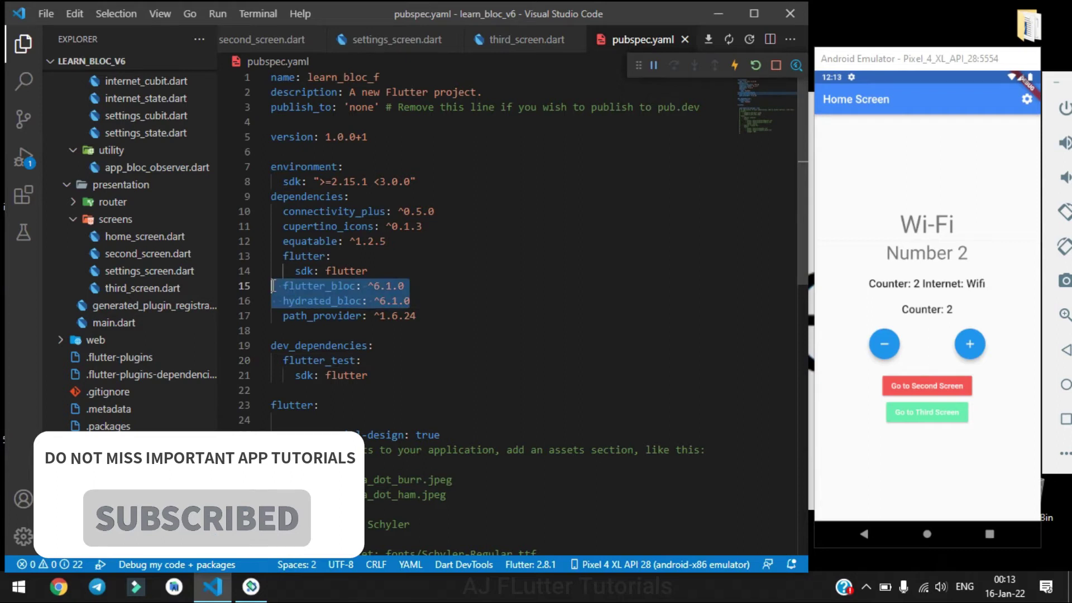
pyautogui.click(438, 301)
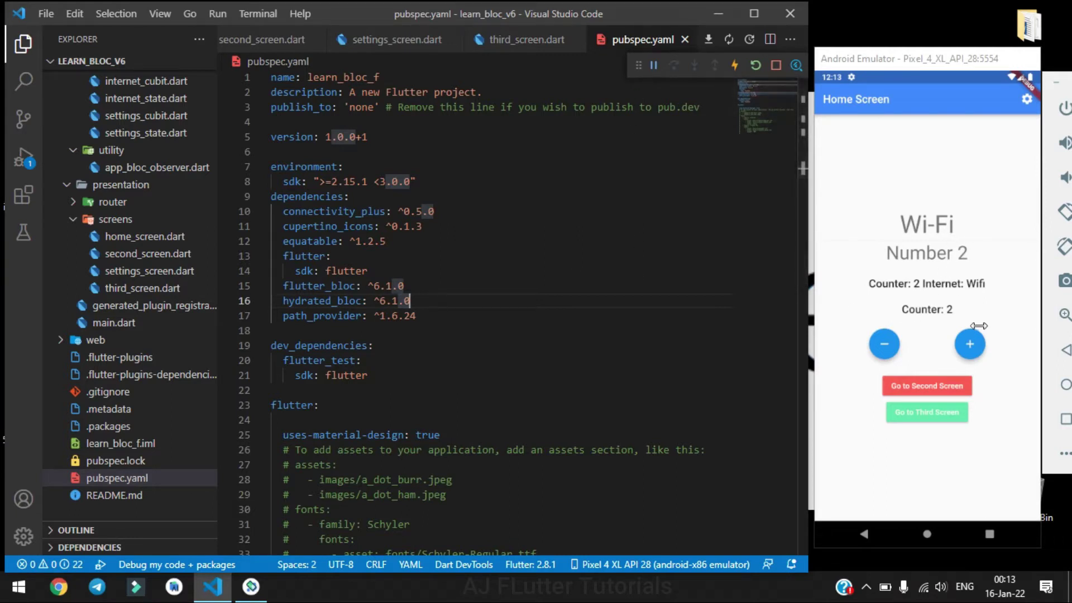
pyautogui.click(969, 343)
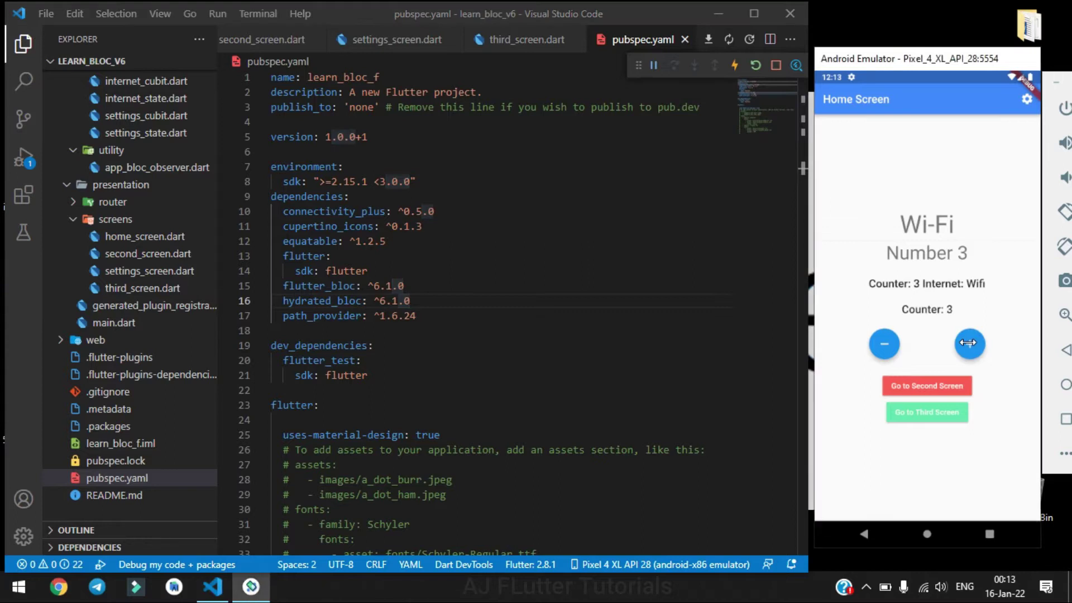
pyautogui.click(969, 343)
pyautogui.click(970, 343)
# Increment on the Second and Third screens to reach 8, then go back Home.
pyautogui.click(925, 387)
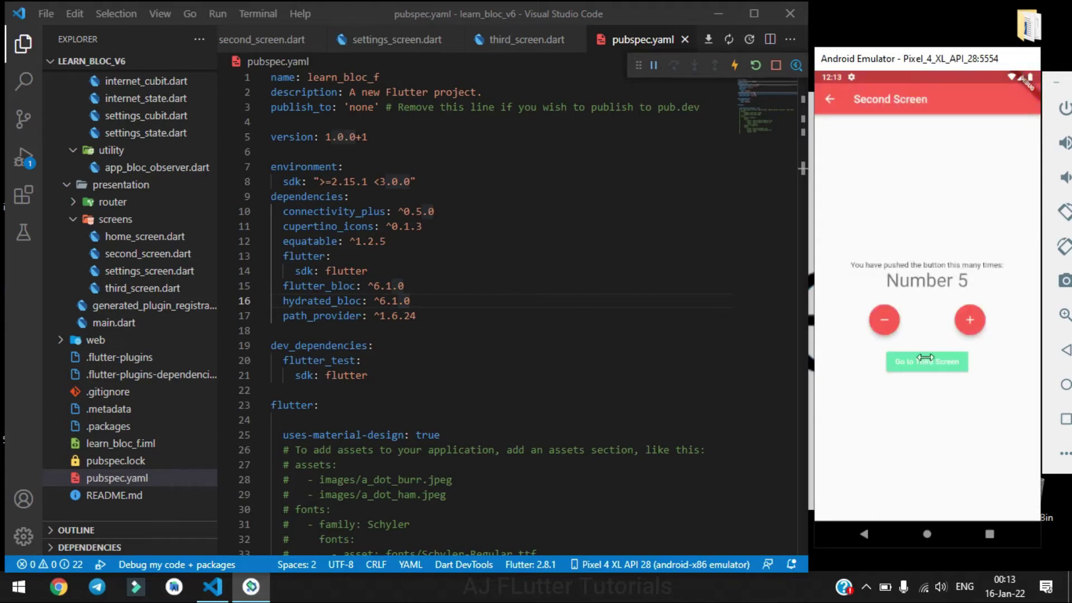
pyautogui.click(970, 320)
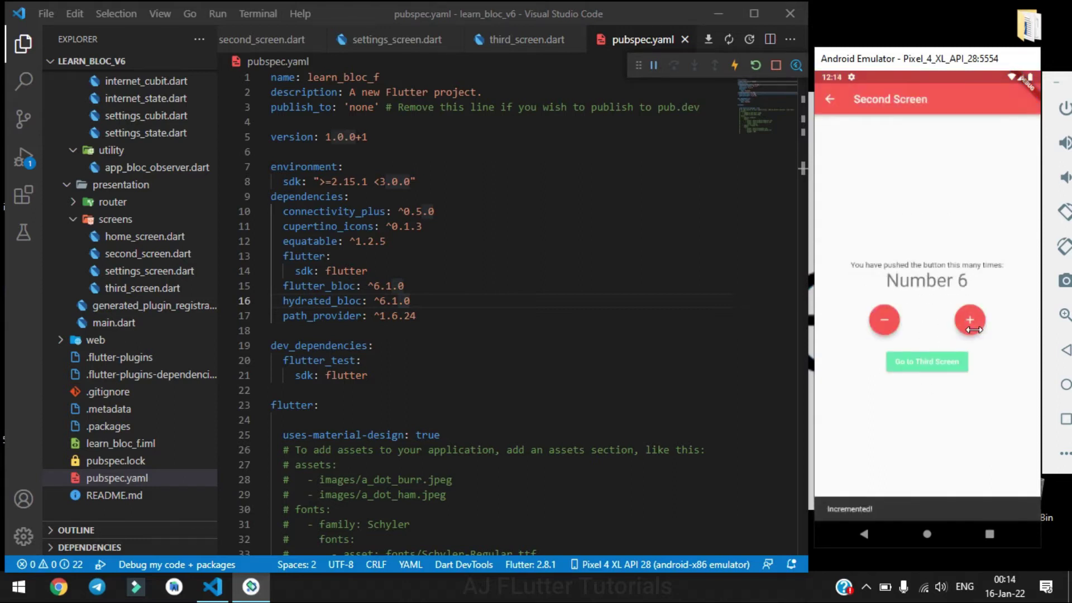
pyautogui.click(927, 361)
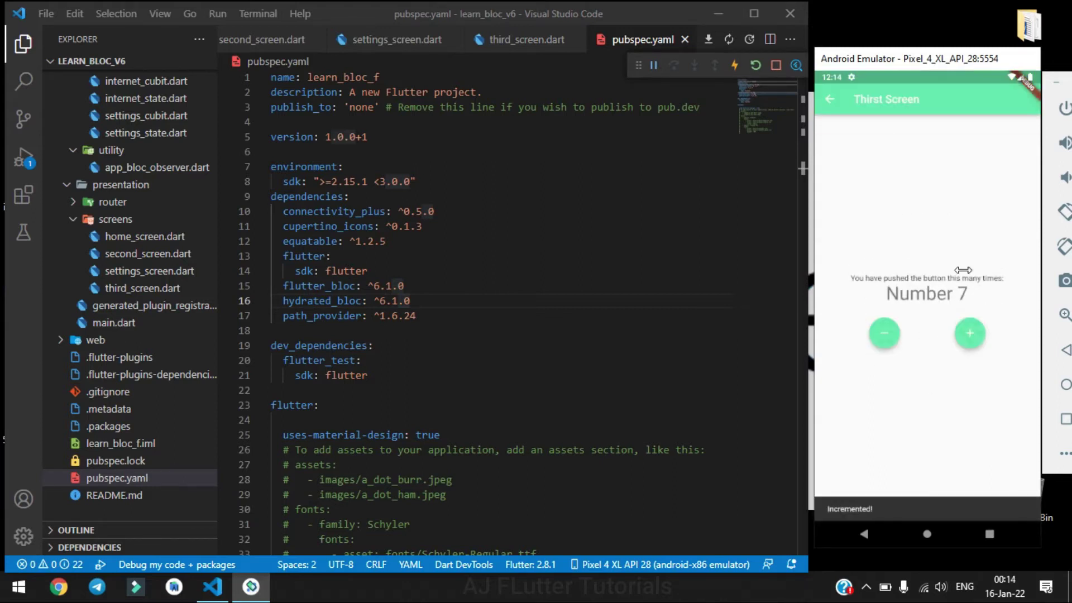
pyautogui.click(967, 336)
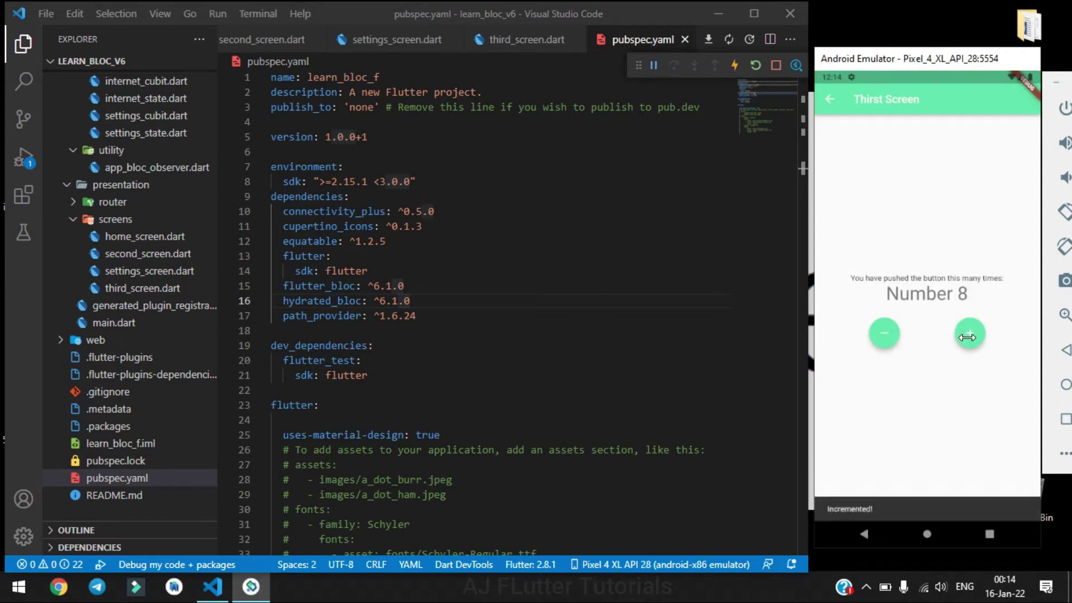
pyautogui.click(828, 98)
pyautogui.click(829, 99)
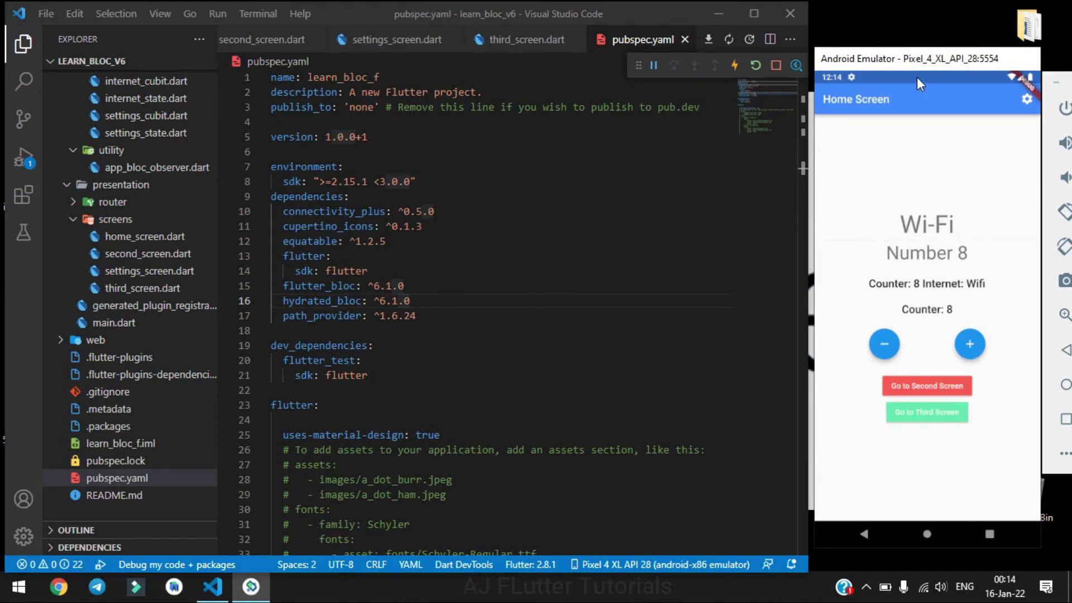
# Turn off Wi-Fi so the app switches to mobile data.
pyautogui.moveTo(918, 77); pyautogui.dragTo(916, 338)
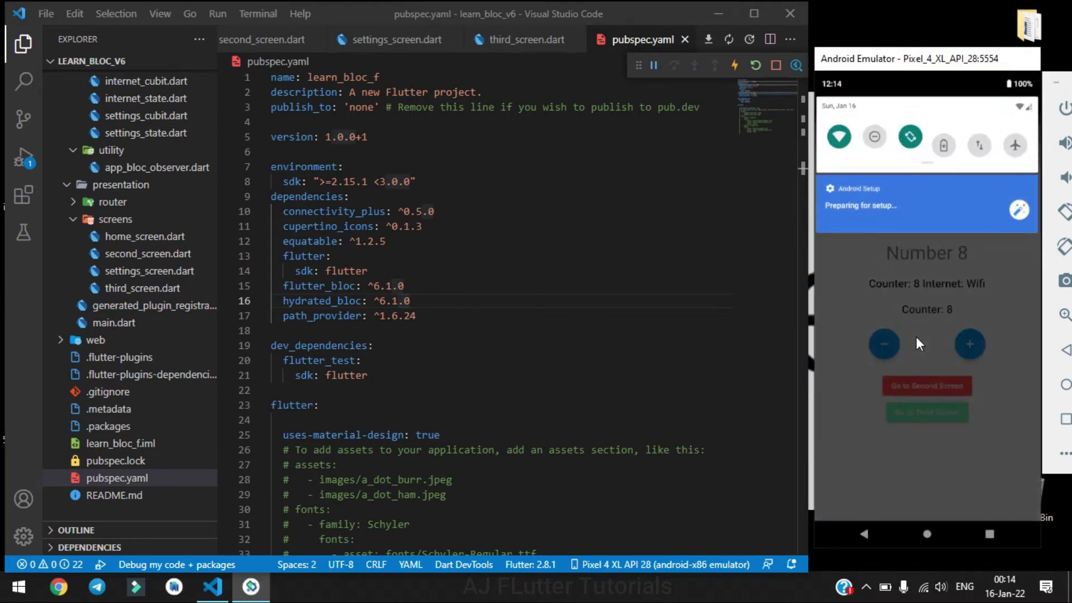
pyautogui.click(842, 139)
pyautogui.click(855, 276)
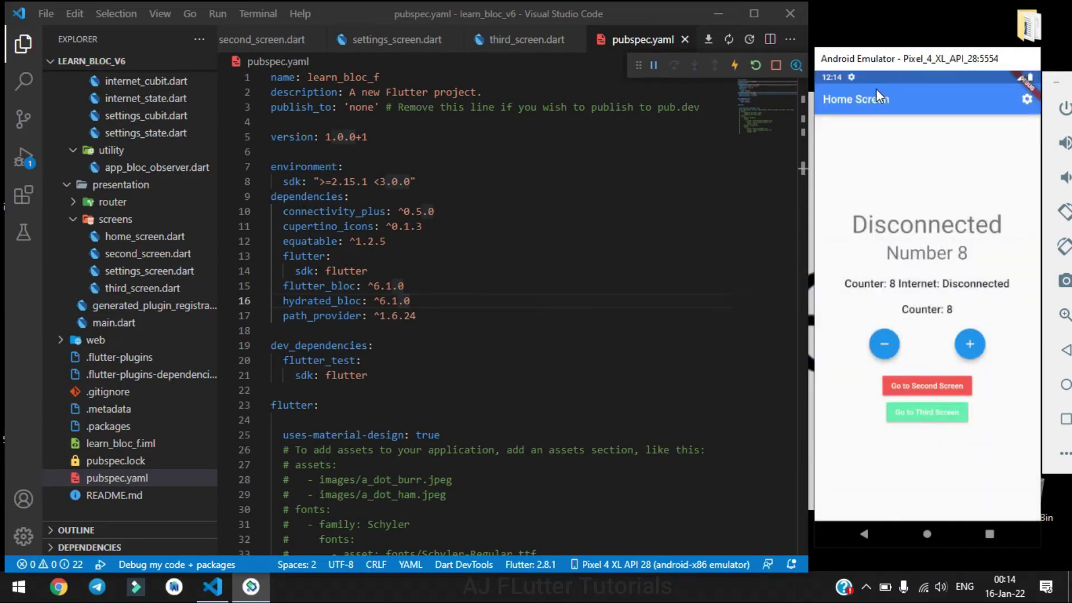
pyautogui.moveTo(860, 77); pyautogui.dragTo(872, 268)
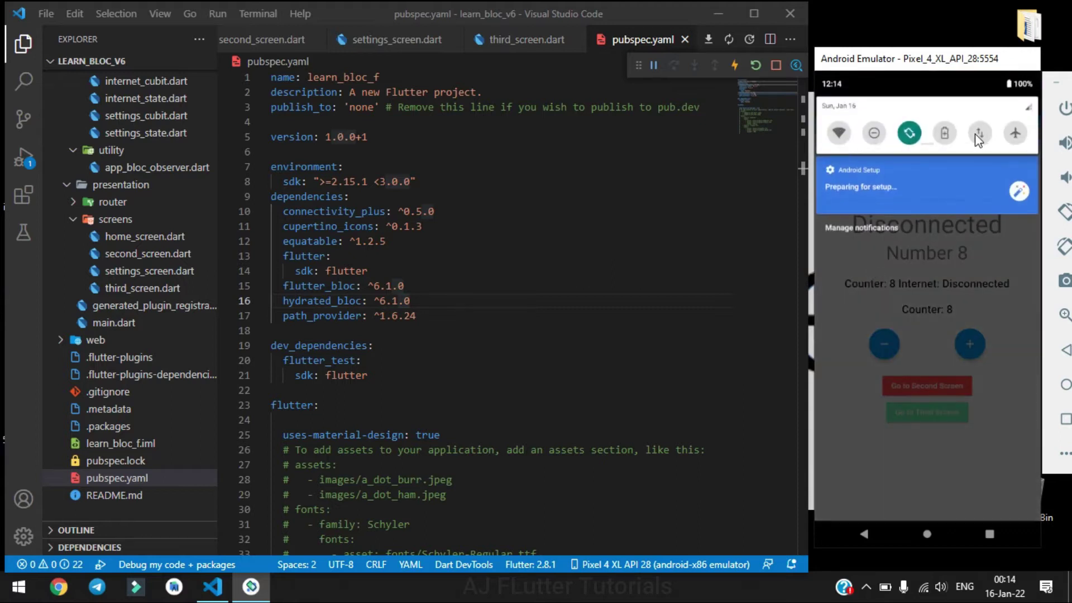
pyautogui.click(979, 252)
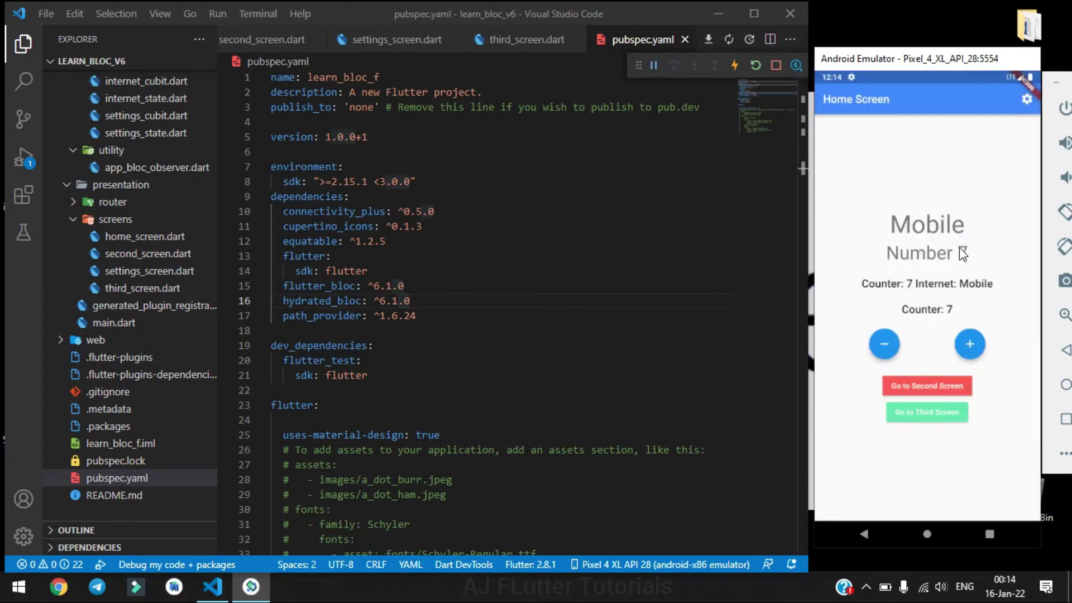
# Turn off mobile data, then cycle Wi-Fi off and back on, ending on Wi-Fi.
pyautogui.moveTo(953, 82); pyautogui.dragTo(979, 139)
pyautogui.click(978, 135)
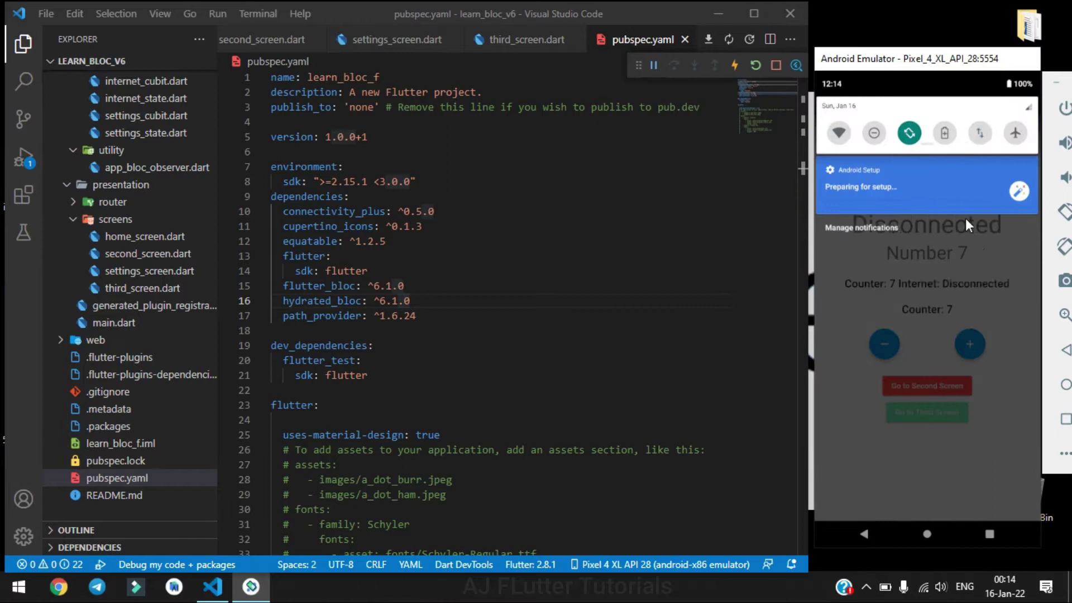
pyautogui.click(853, 297)
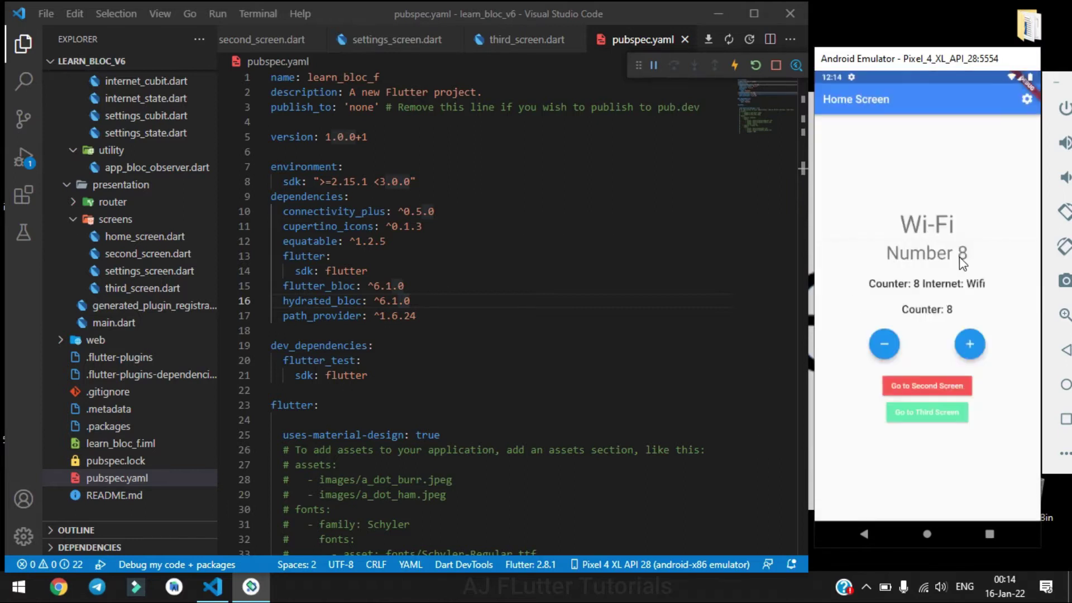
pyautogui.moveTo(936, 76); pyautogui.dragTo(846, 209)
pyautogui.click(838, 132)
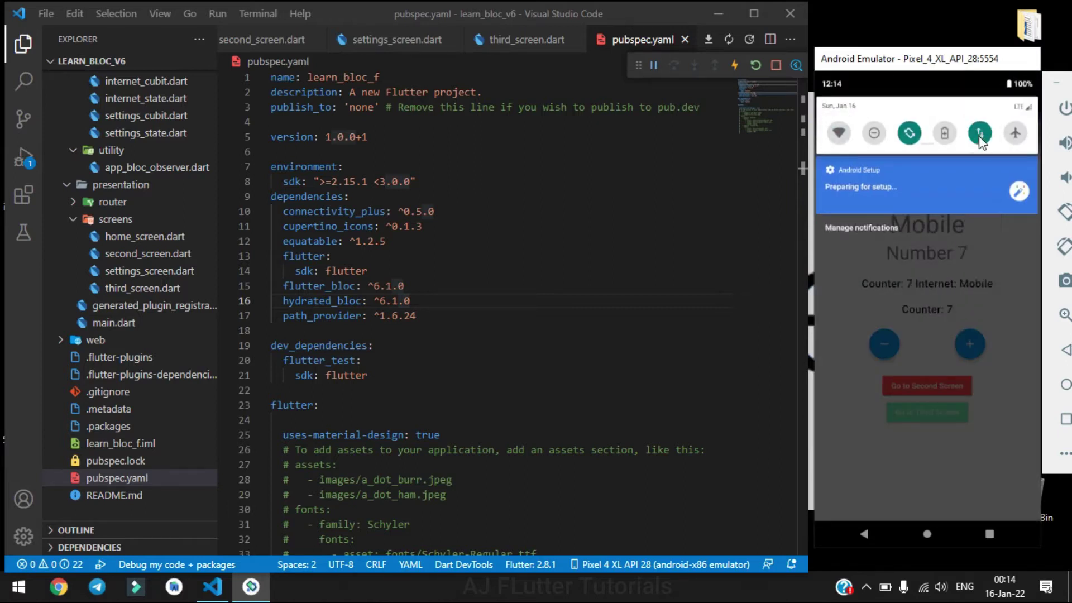
pyautogui.click(979, 134)
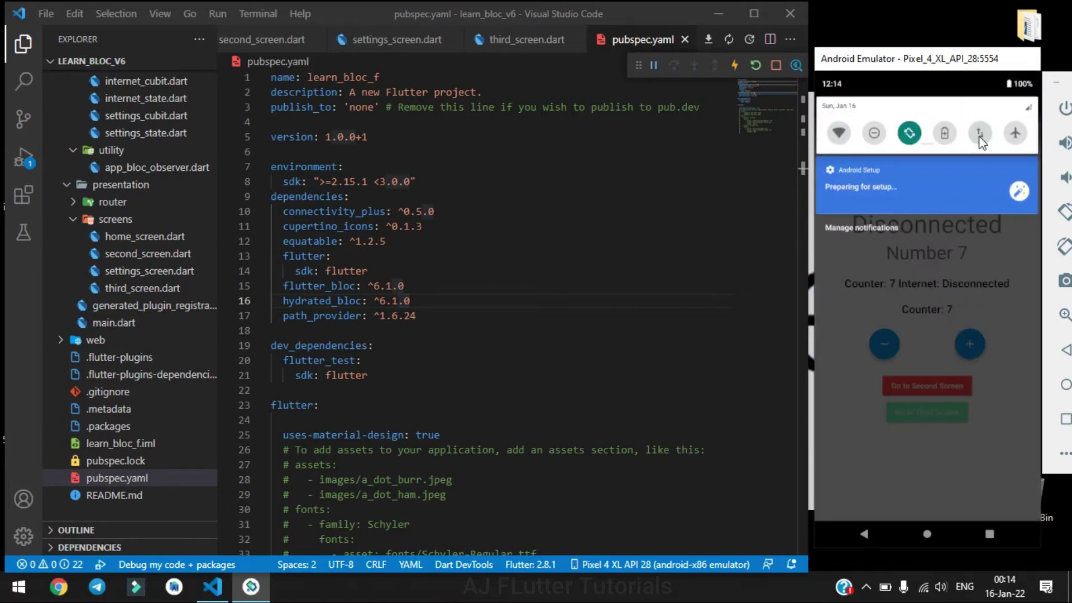
pyautogui.click(837, 137)
pyautogui.click(888, 267)
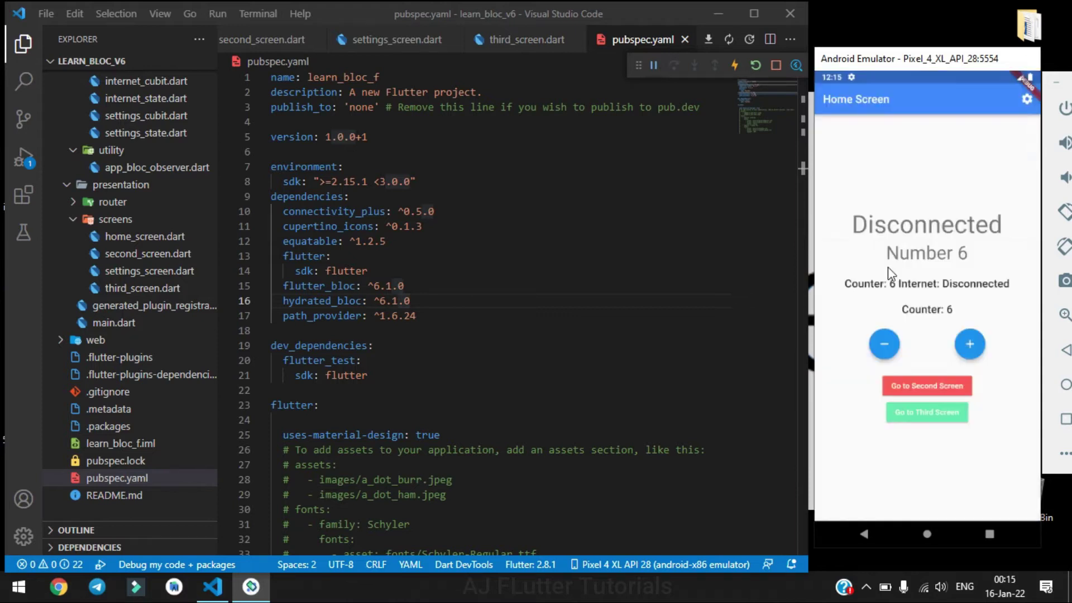
# Visit the app's Settings screen, return Home, and show VS Code's Debug Console log.
pyautogui.click(1026, 100)
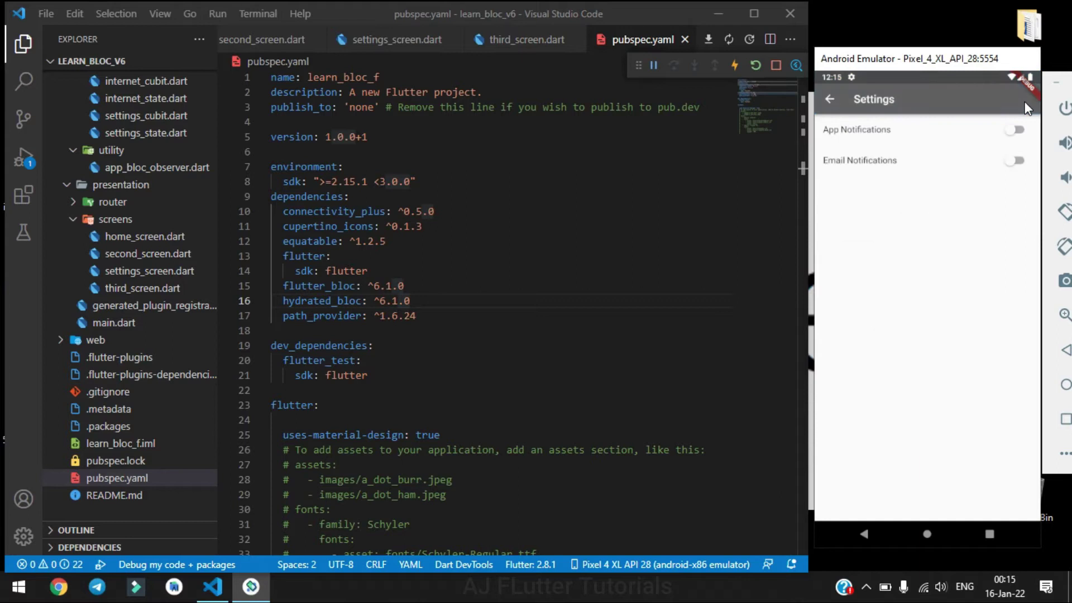
pyautogui.click(830, 100)
pyautogui.click(114, 561)
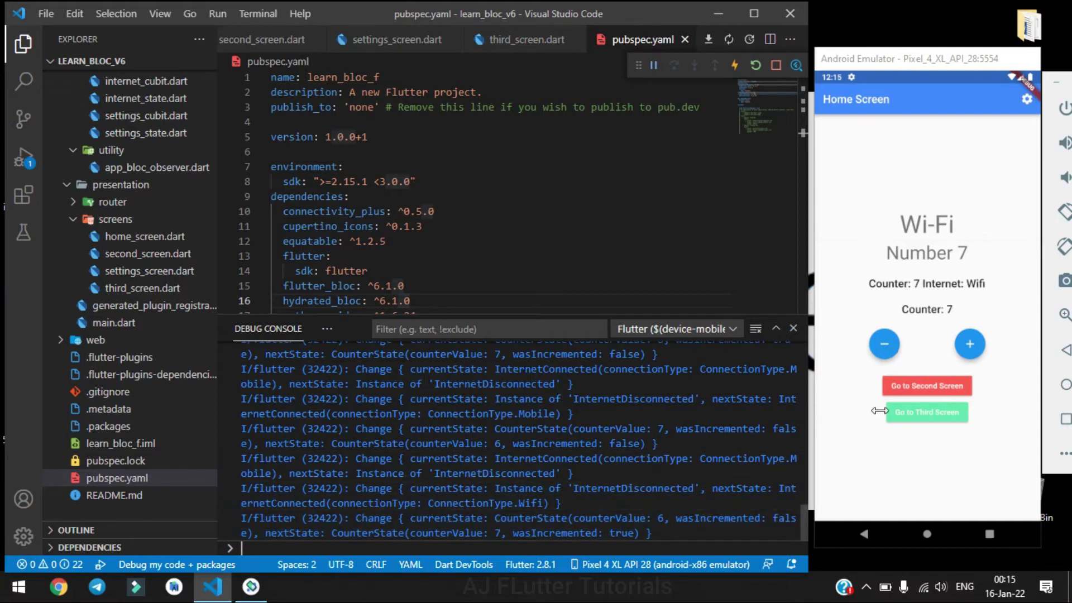
# Raise the counter to 9, then turn on App and Email Notifications in Settings.
pyautogui.click(970, 344)
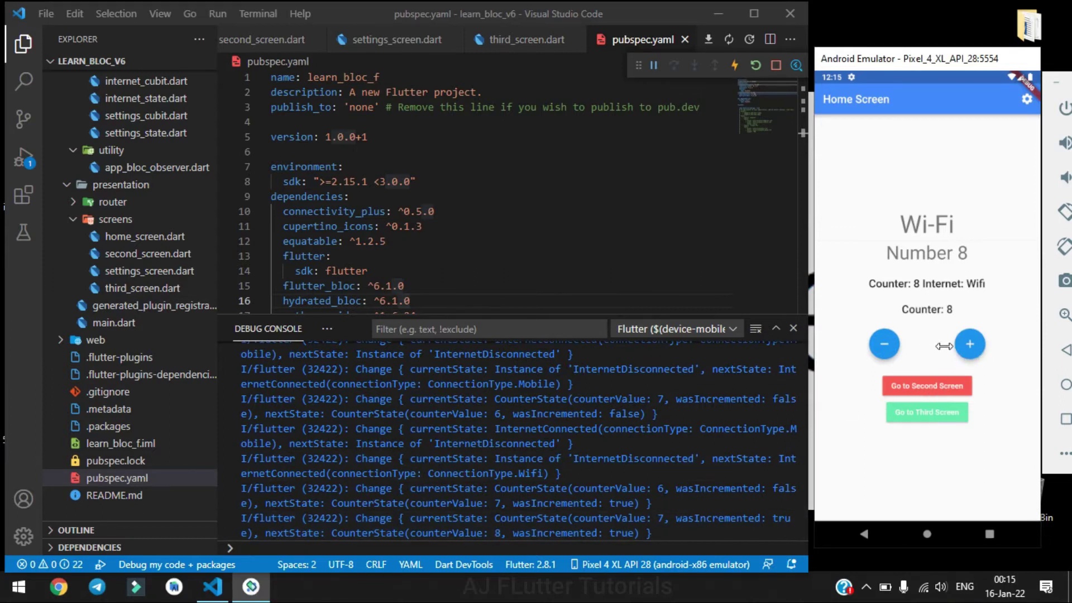
pyautogui.click(968, 343)
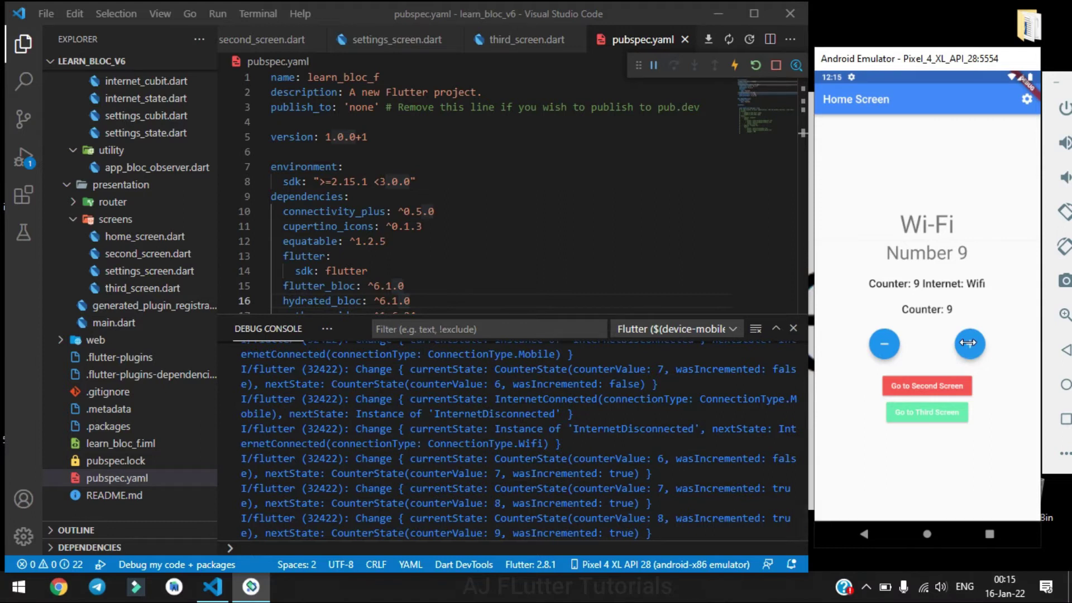
pyautogui.click(1028, 99)
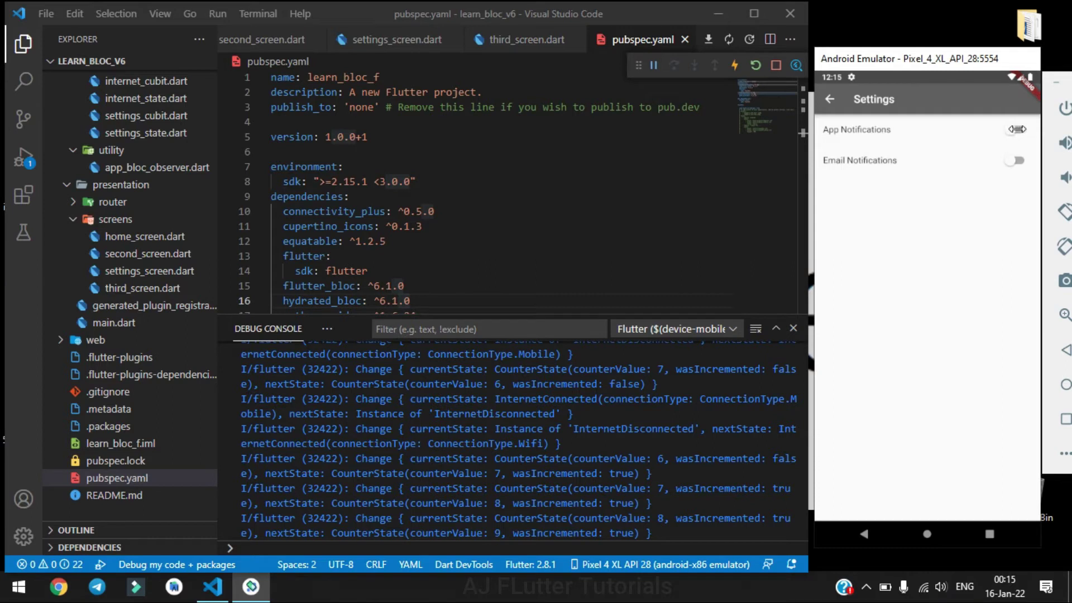
pyautogui.click(1017, 129)
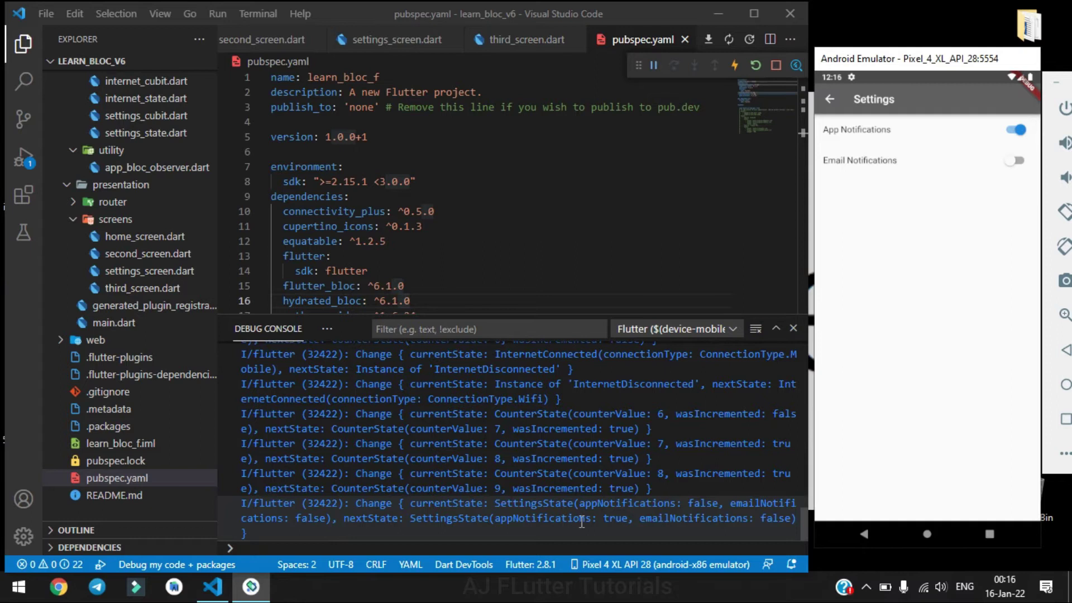
pyautogui.click(1015, 160)
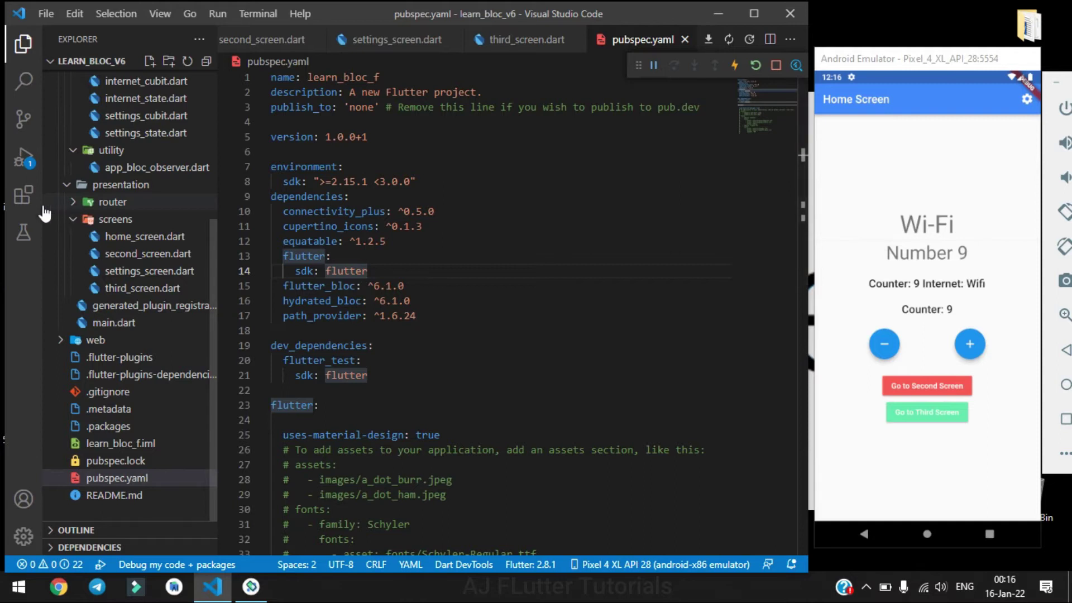
# Check the Pubspec Assist extension details, then return to pubspec.yaml.
pyautogui.click(24, 197)
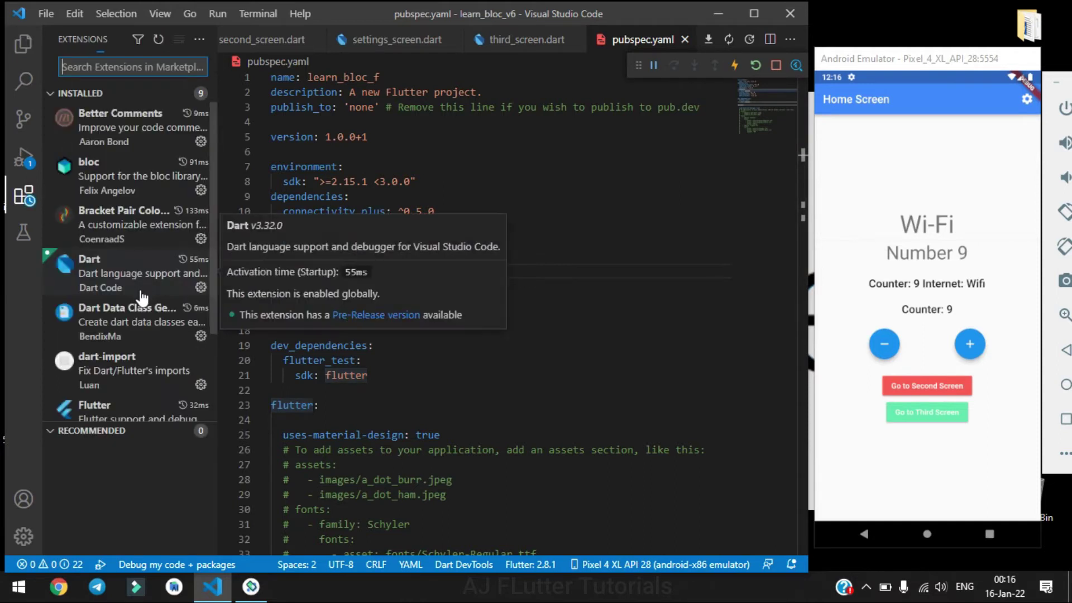
pyautogui.scroll(-3, 143, 297)
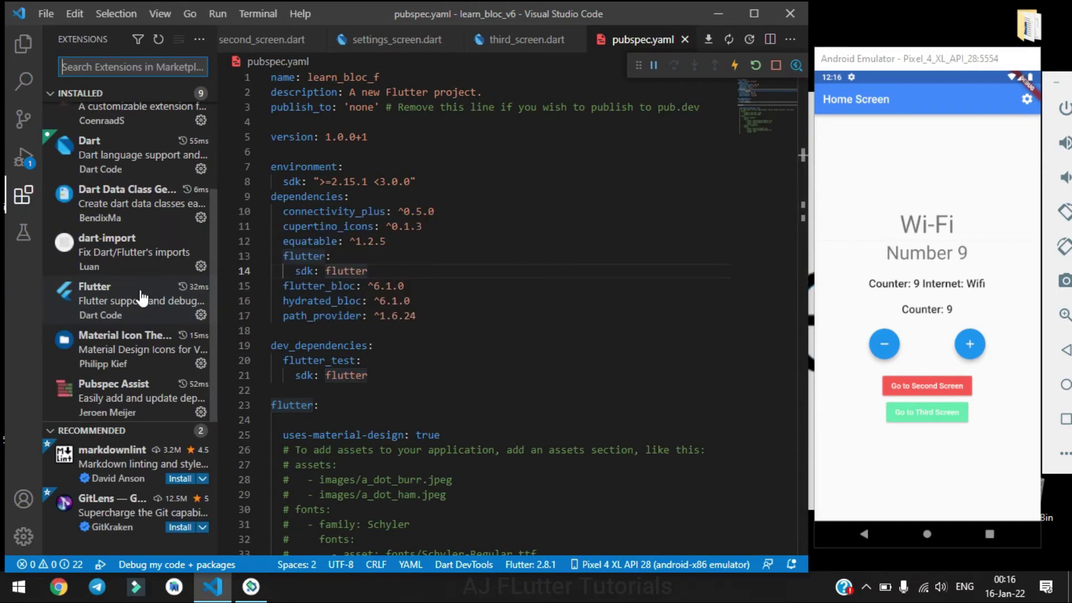
pyautogui.click(124, 392)
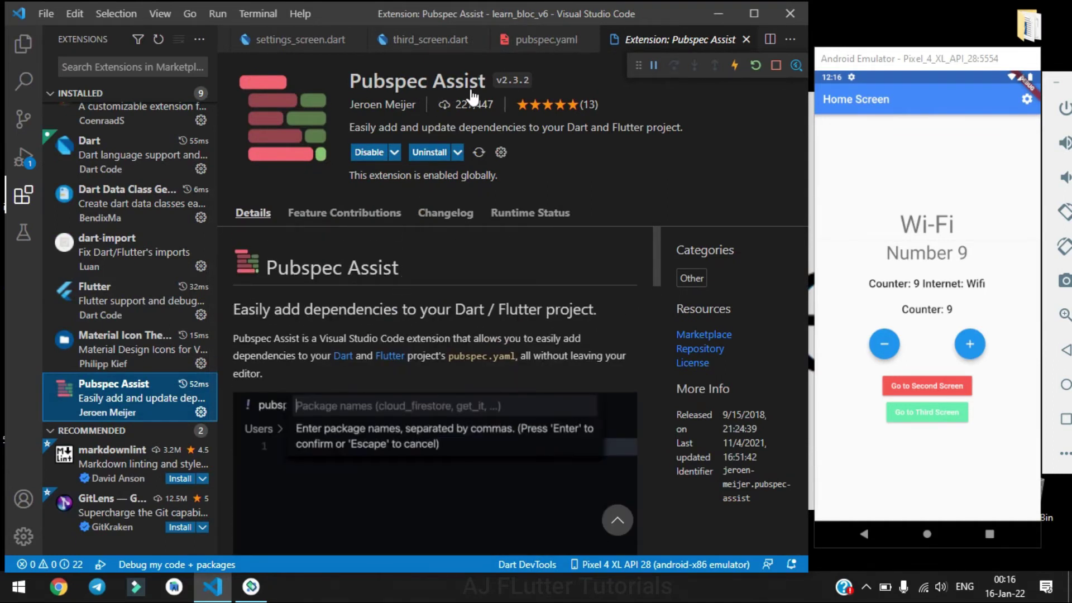
pyautogui.click(24, 43)
pyautogui.click(117, 478)
# Update flutter_bloc to its latest version, ^8.0.1, with Pubspec Assist.
pyautogui.hotkey('ctrl', 'shift', 'p')
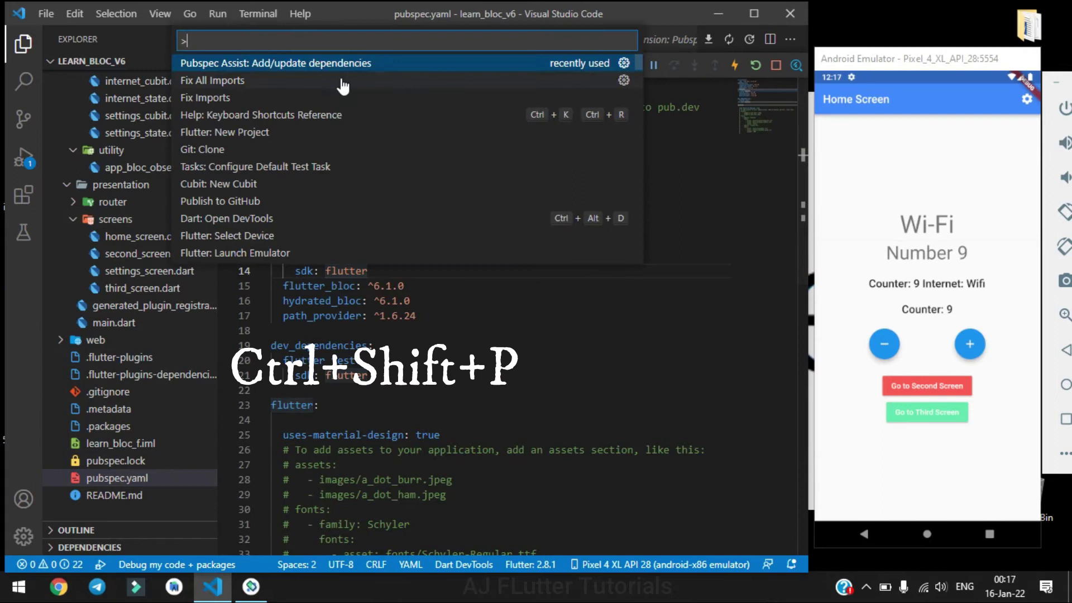
pyautogui.write('pubs')
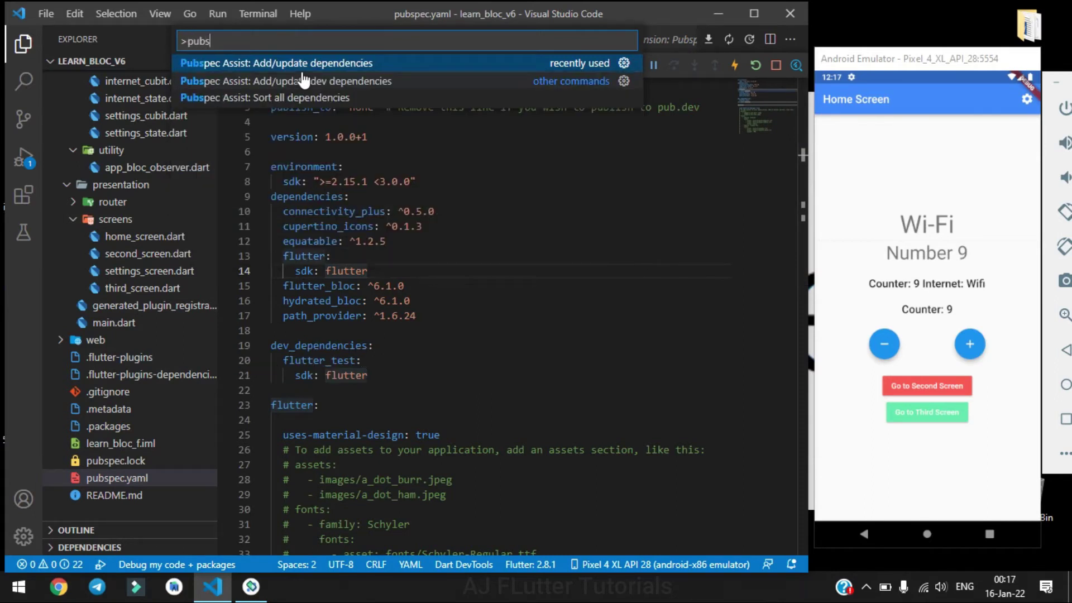
pyautogui.press('Return')
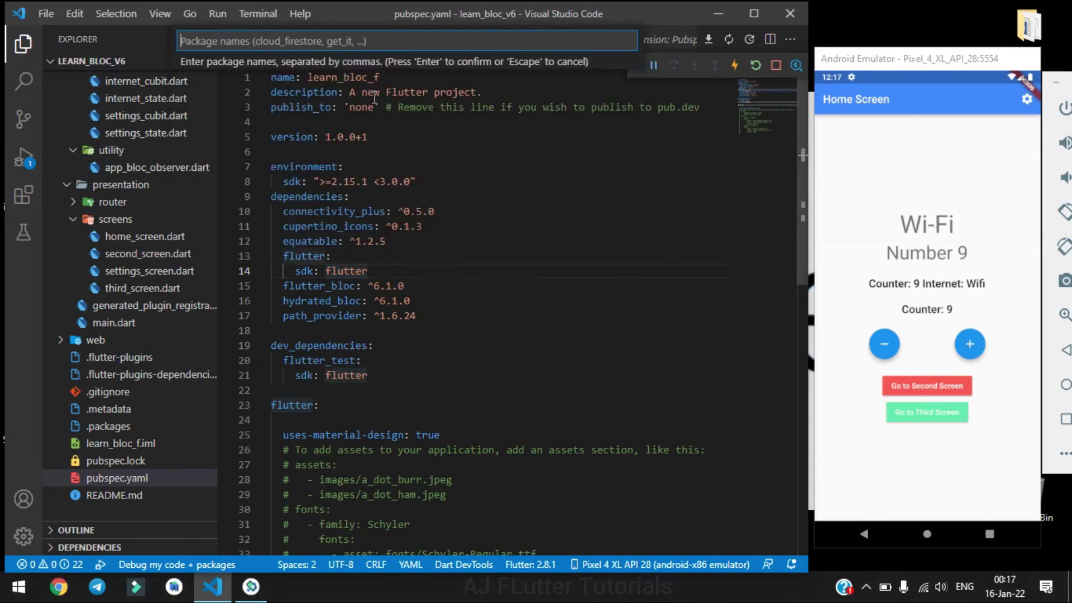
pyautogui.write('flutter_')
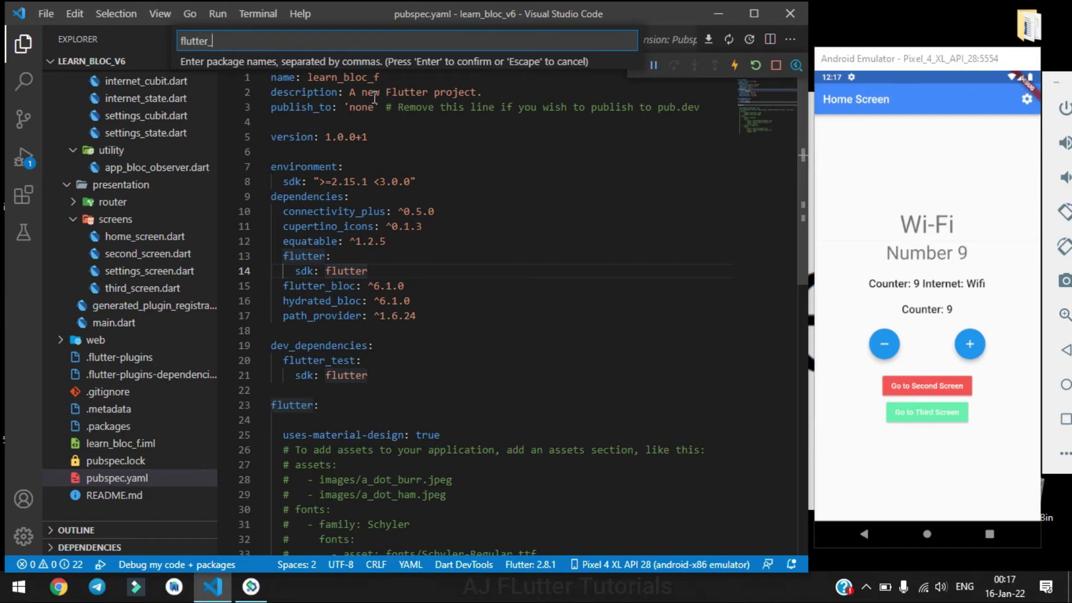
pyautogui.write('c')
pyautogui.press('Return')
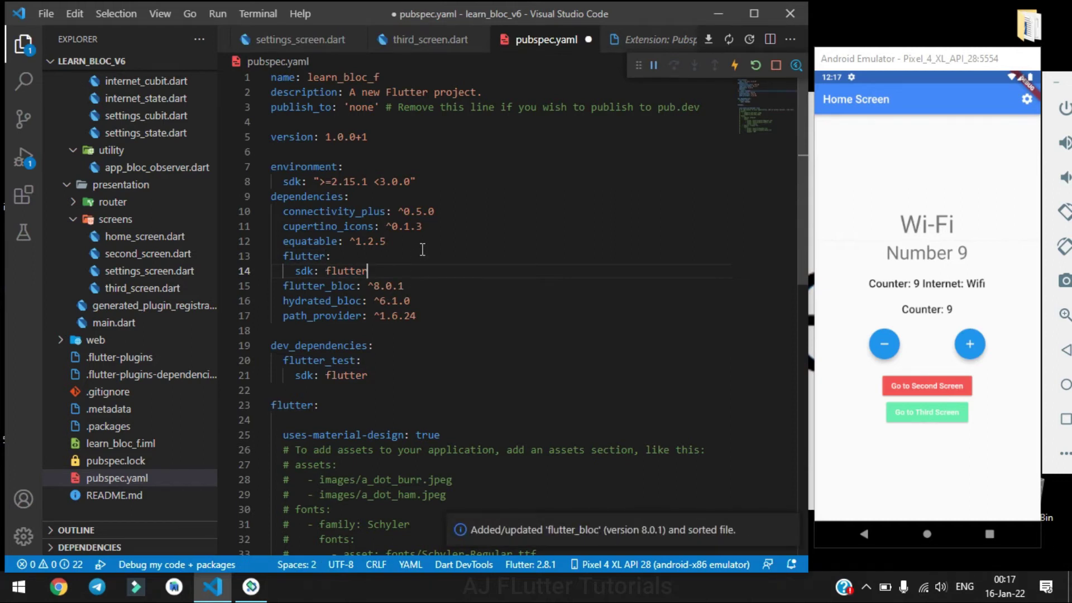
# Update hydrated_bloc, path_provider and the other listed packages to latest, then save.
pyautogui.hotkey('ctrl', 'shift', 'p')
pyautogui.press('Return')
pyautogui.write('hydrated_bloc')
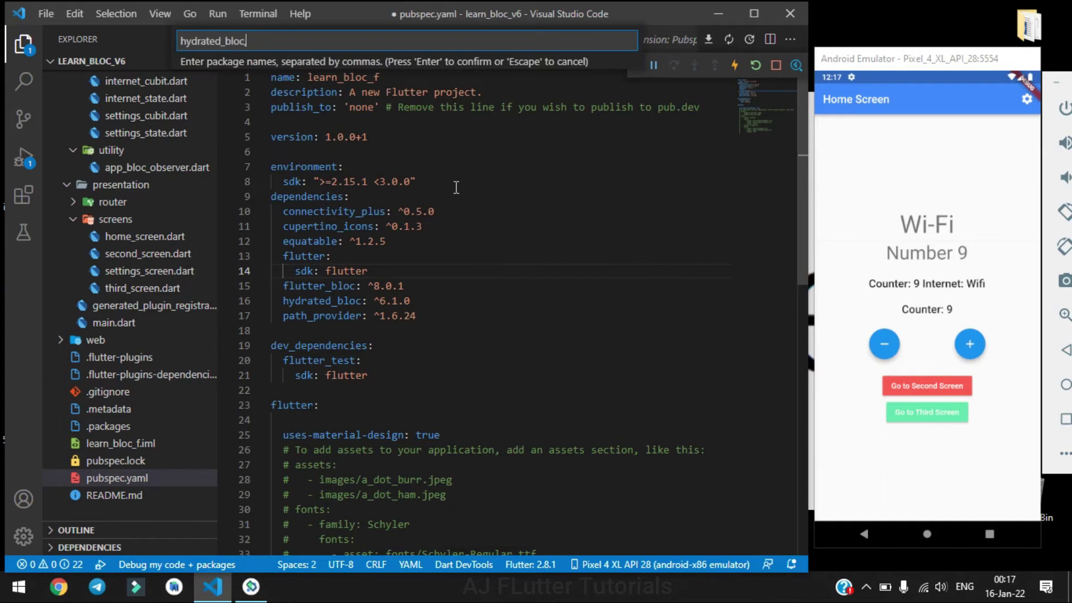
pyautogui.write(',connectivity_plus,cupertino_icons,equatable,path')
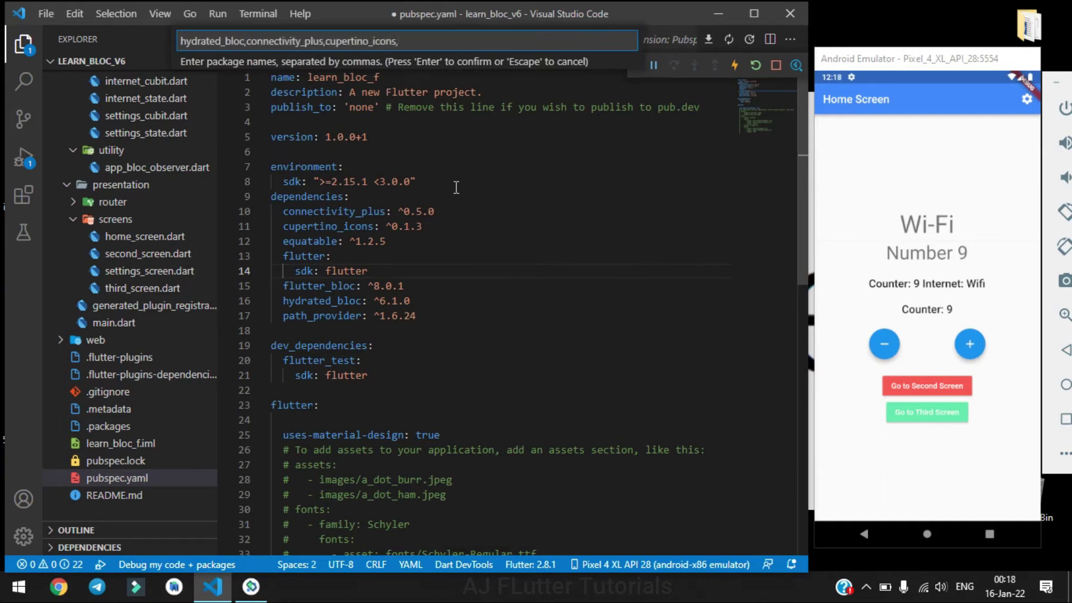
pyautogui.write('_provider')
pyautogui.press('Return')
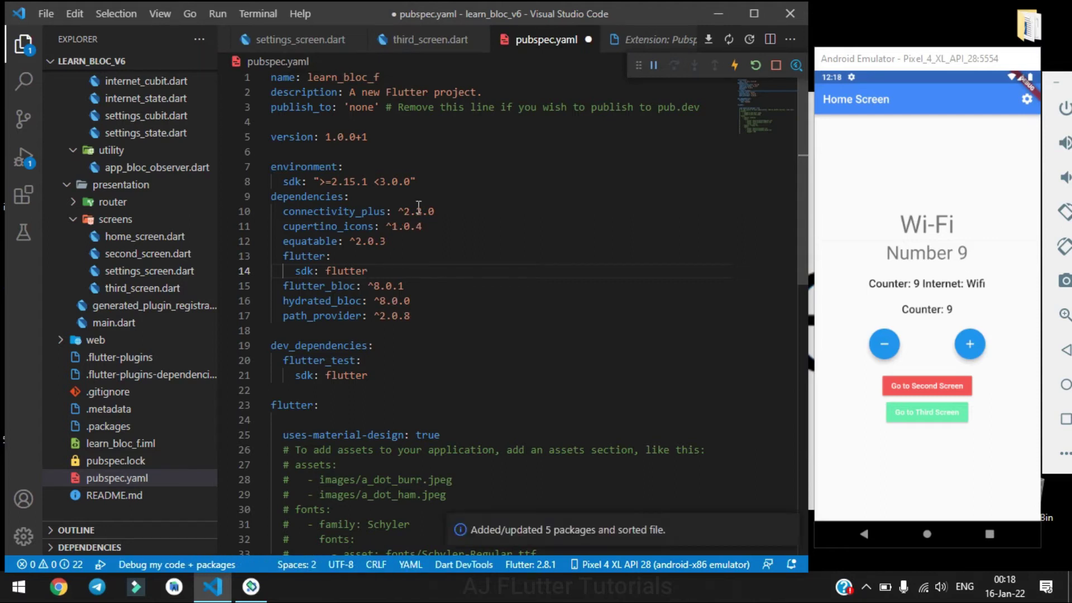
pyautogui.click(467, 286)
pyautogui.hotkey('ctrl', 's')
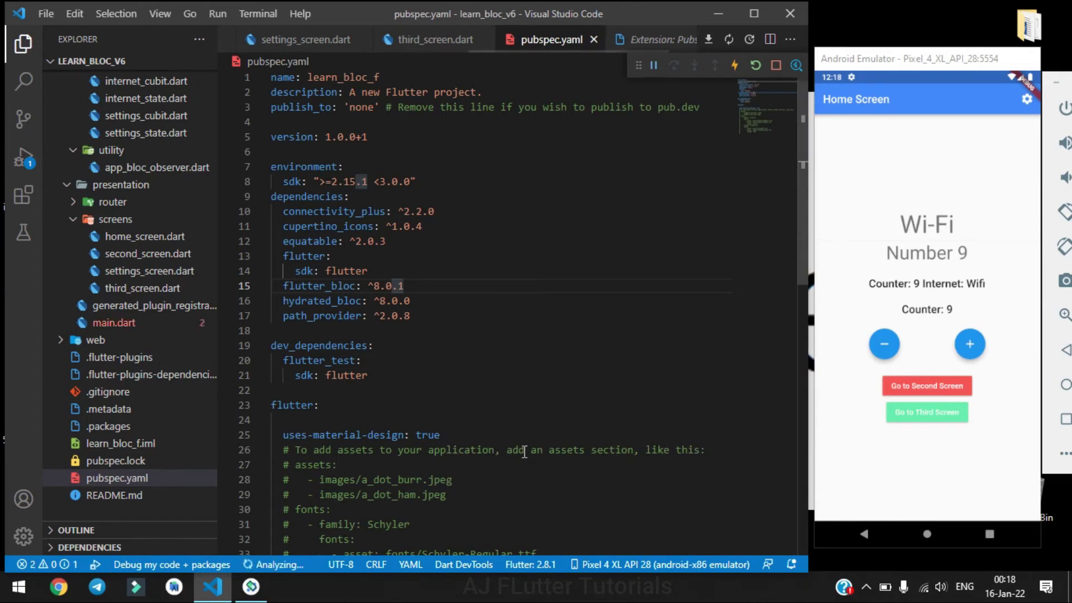
# Go to the onChange override error from Problems and retype its Cubit parameter as BlocBase.
pyautogui.click(42, 564)
pyautogui.click(327, 368)
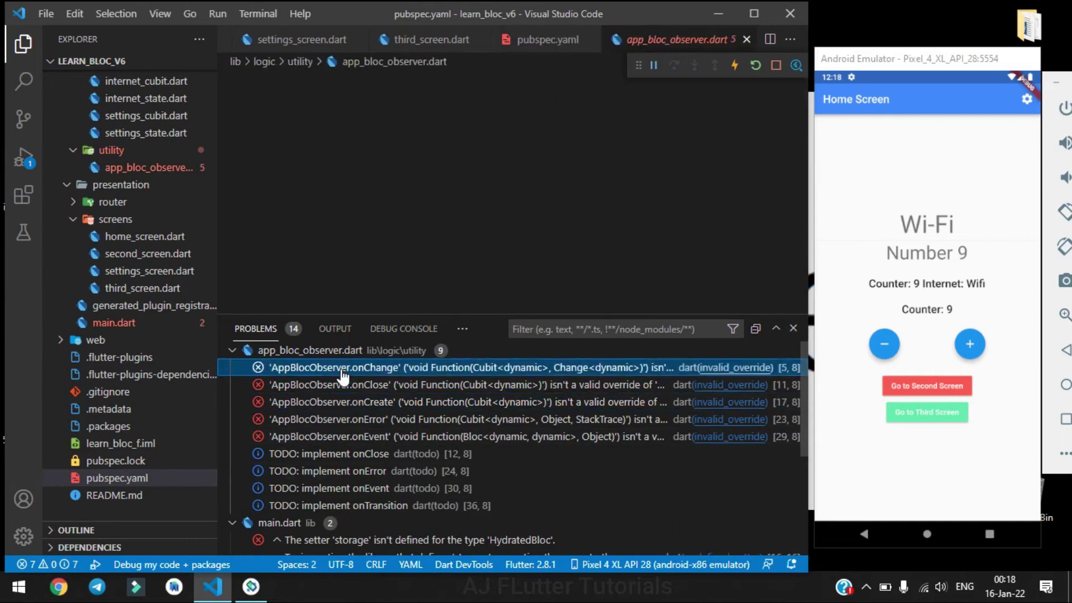
pyautogui.click(793, 329)
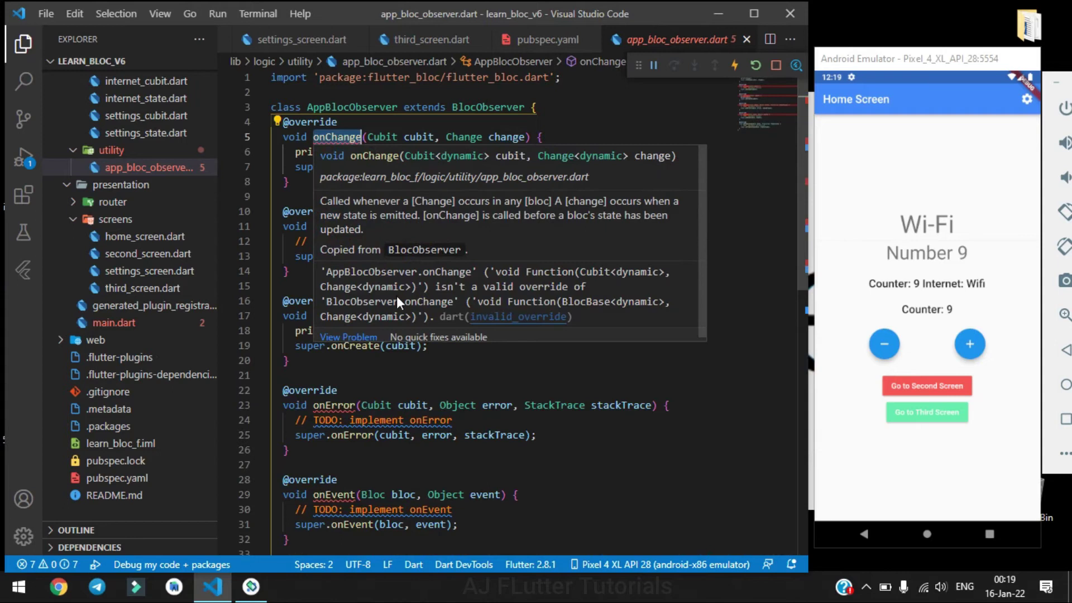
pyautogui.moveTo(337, 136)
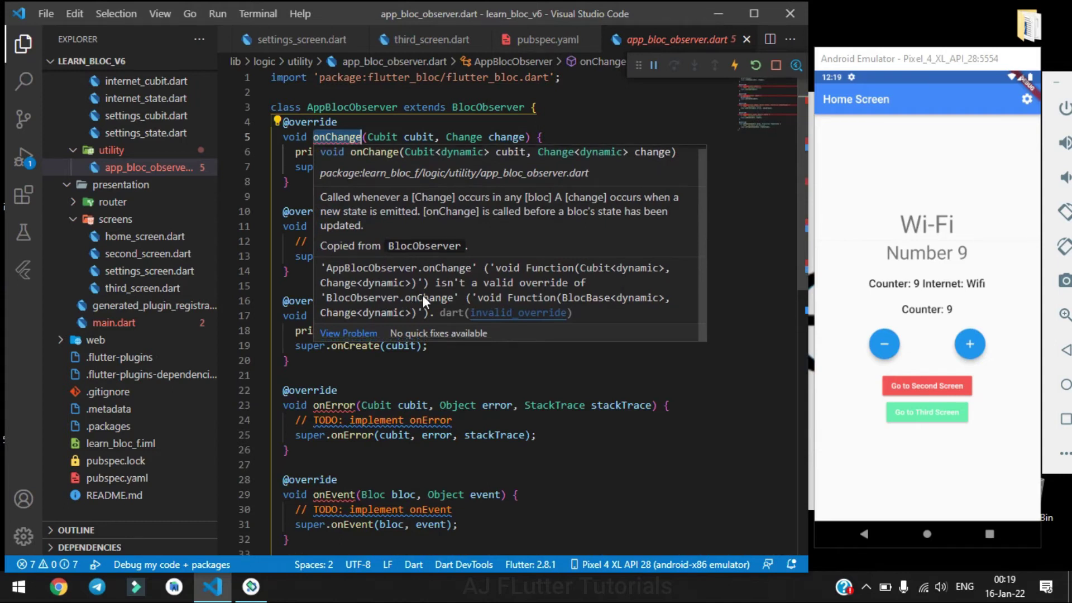
pyautogui.doubleClick(383, 136)
pyautogui.write('Bloc')
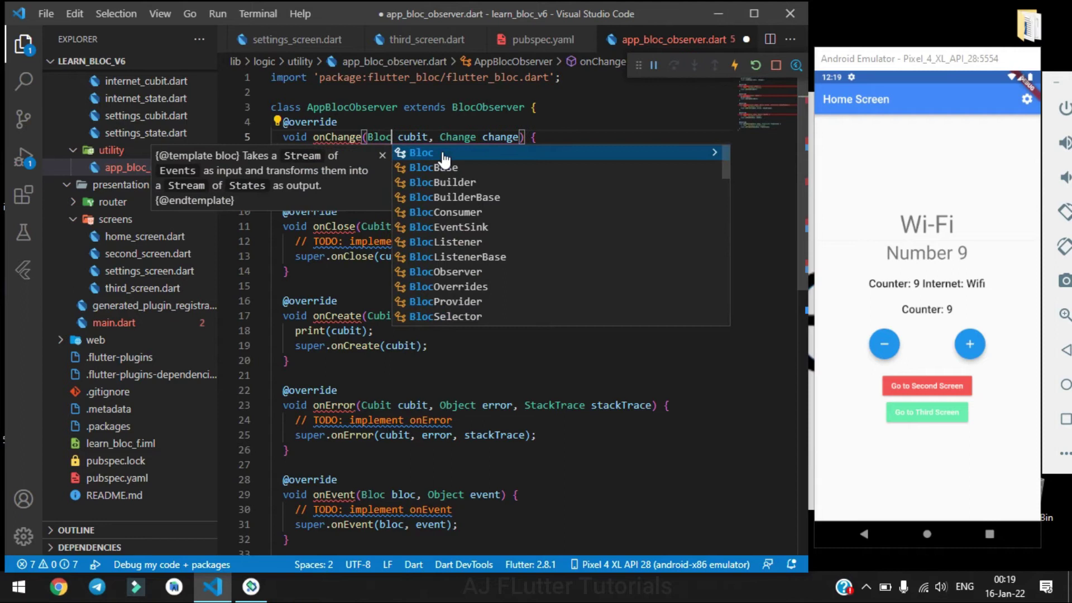
pyautogui.click(431, 167)
pyautogui.moveTo(382, 241)
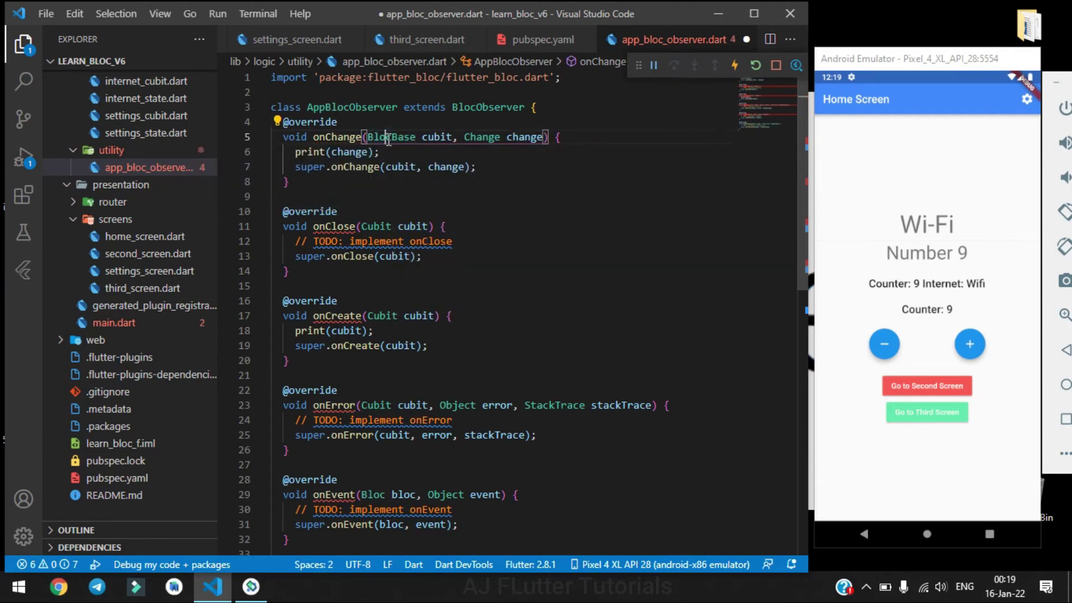
# Replace the Cubit parameter types in the other overrides, including onError and onEvent, with BlocBase.
pyautogui.doubleClick(381, 226)
pyautogui.write('BlocBase')
pyautogui.doubleClick(381, 316)
pyautogui.write('BlocBase')
pyautogui.doubleClick(377, 404)
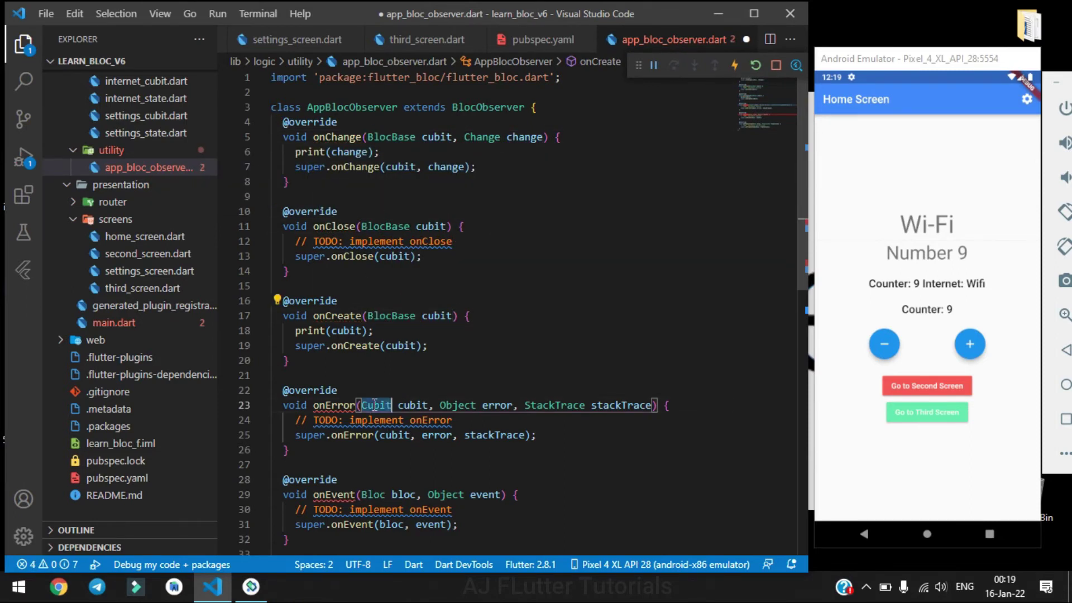
pyautogui.write('BlocBase')
pyautogui.doubleClick(367, 408)
pyautogui.scroll(-2, 367, 408)
pyautogui.hotkey('ctrl', 'v')
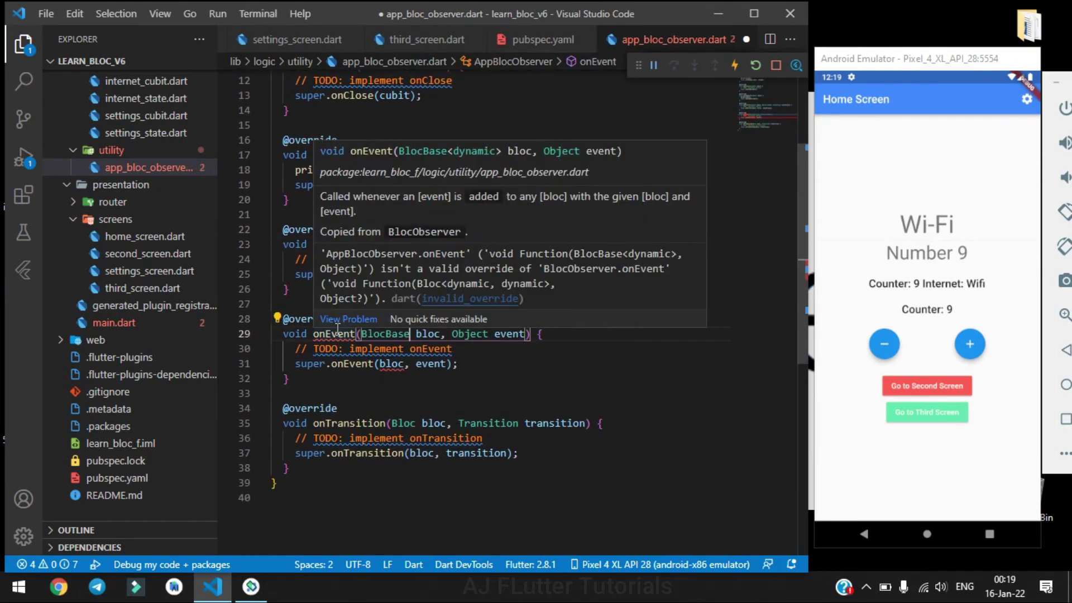
pyautogui.scroll(-1, 361, 297)
# Retype onEvent's parameters to Bloc bloc, Object? event and save the observer file.
pyautogui.click(488, 300)
pyautogui.write('?')
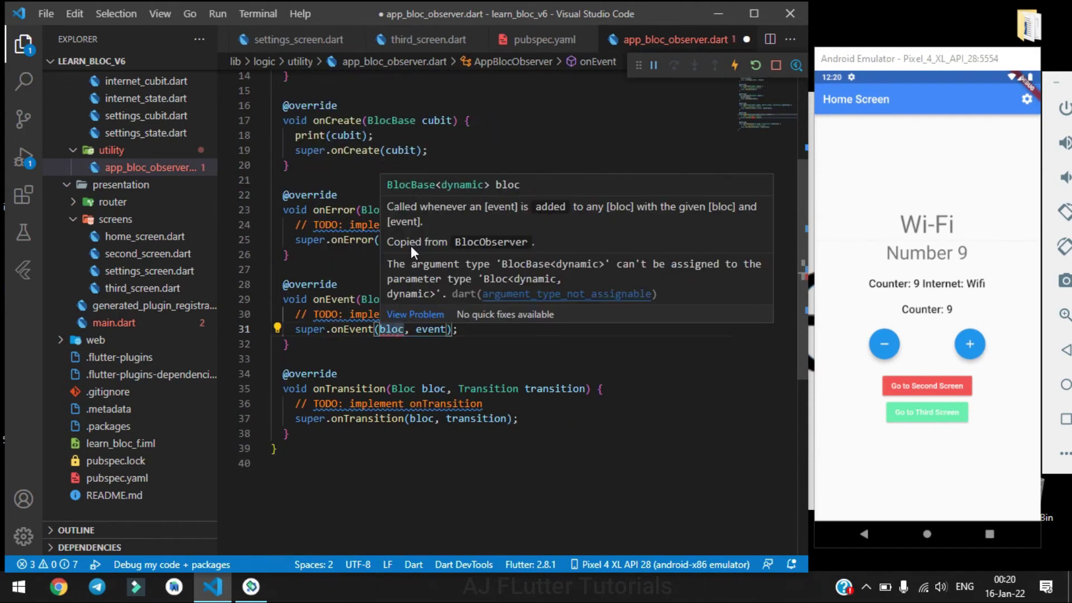
pyautogui.doubleClick(381, 299)
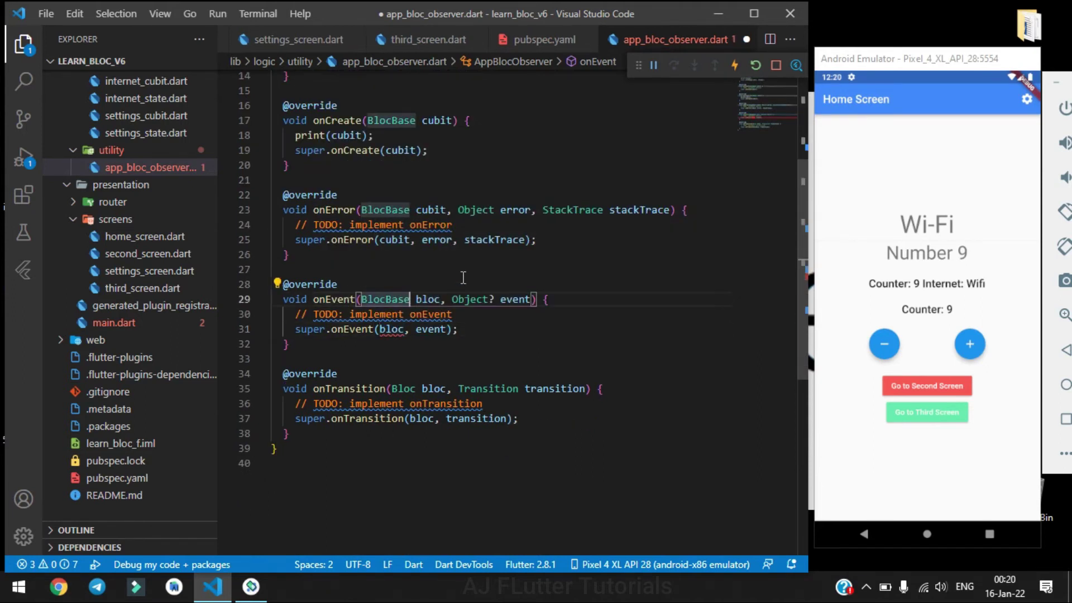
pyautogui.write('Bloc')
pyautogui.click(485, 285)
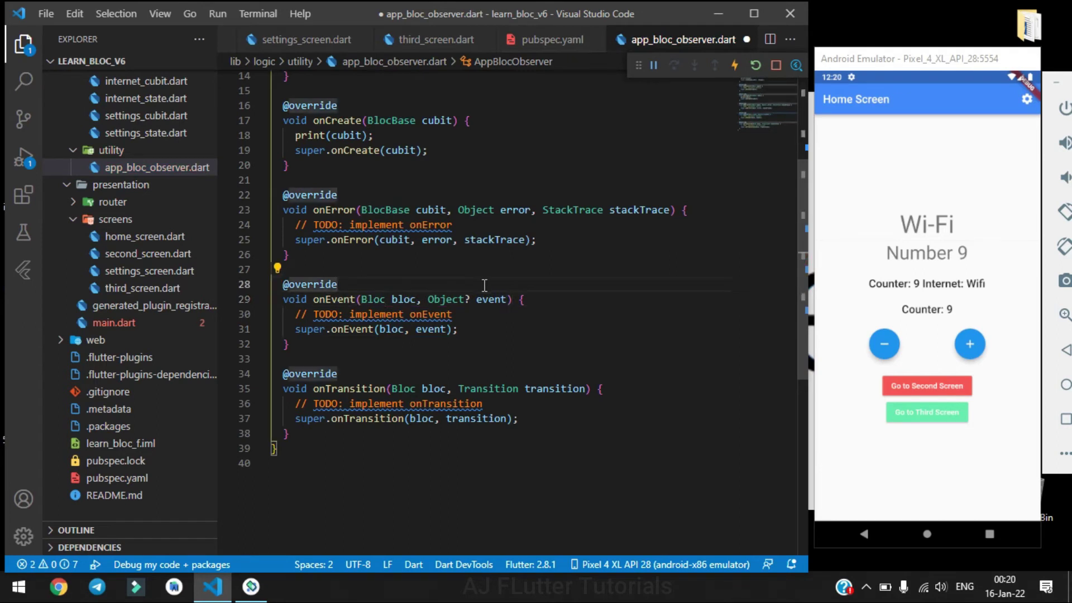
pyautogui.hotkey('ctrl', 's')
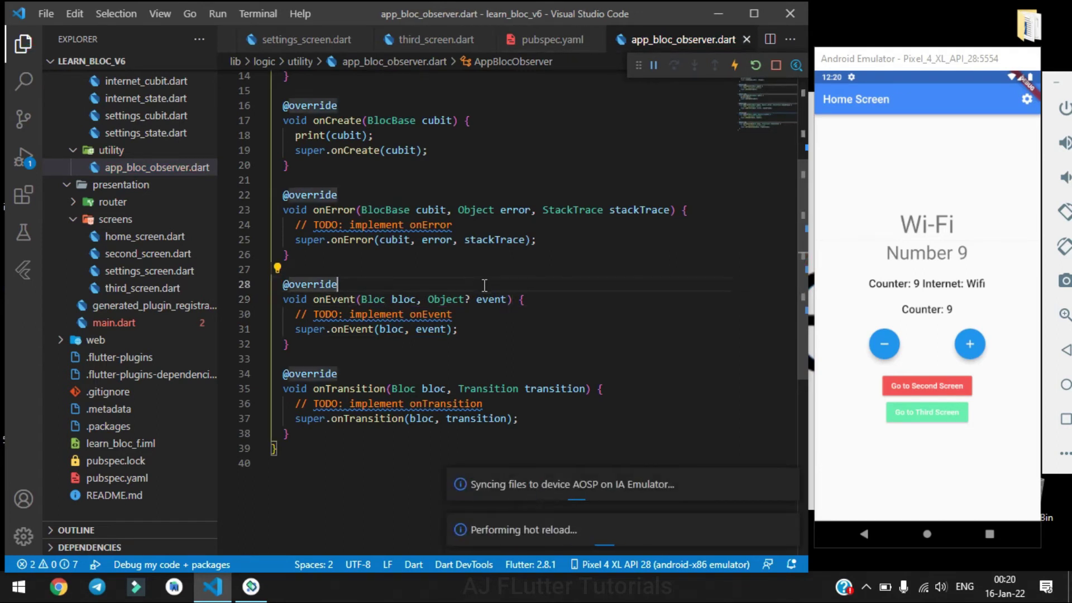
pyautogui.scroll(5, 531, 249)
# Delete the TODO comment lines in onClose and the other overrides.
pyautogui.click(531, 243)
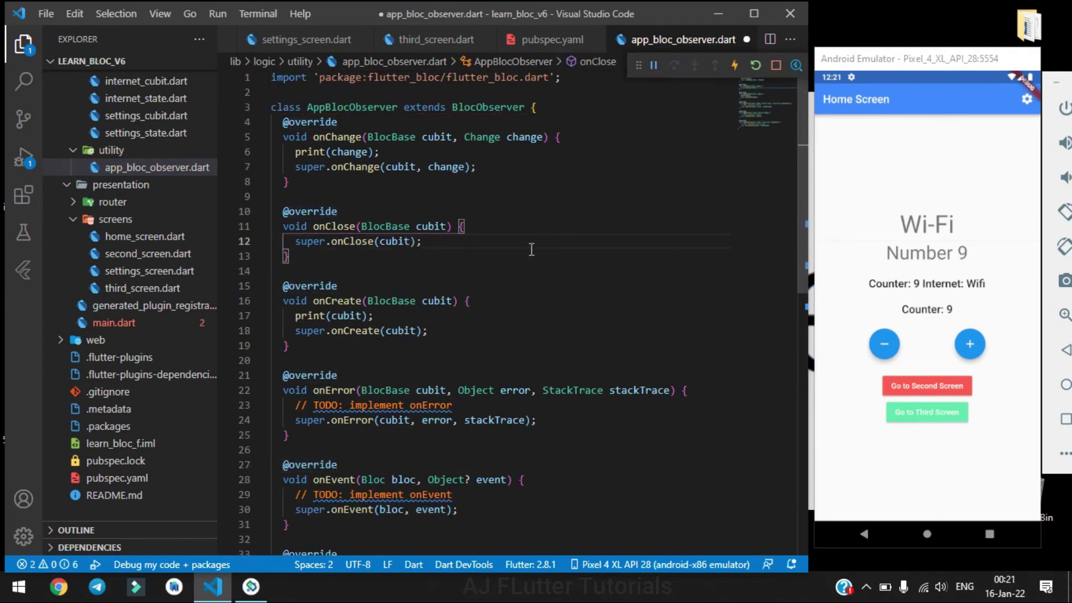
pyautogui.hotkey('ctrl', 'shift', 'k')
pyautogui.press('Up')
pyautogui.hotkey('ctrl', 'shift', 'k')
pyautogui.scroll(-3, 531, 248)
pyautogui.hotkey('ctrl', 'shift', 'k')
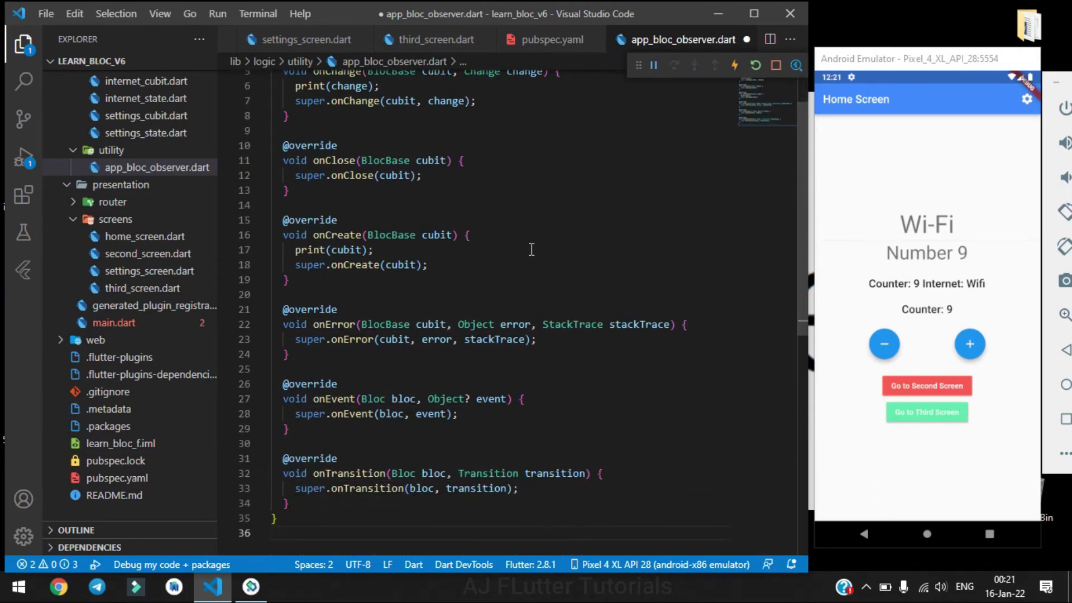
pyautogui.scroll(3, 531, 248)
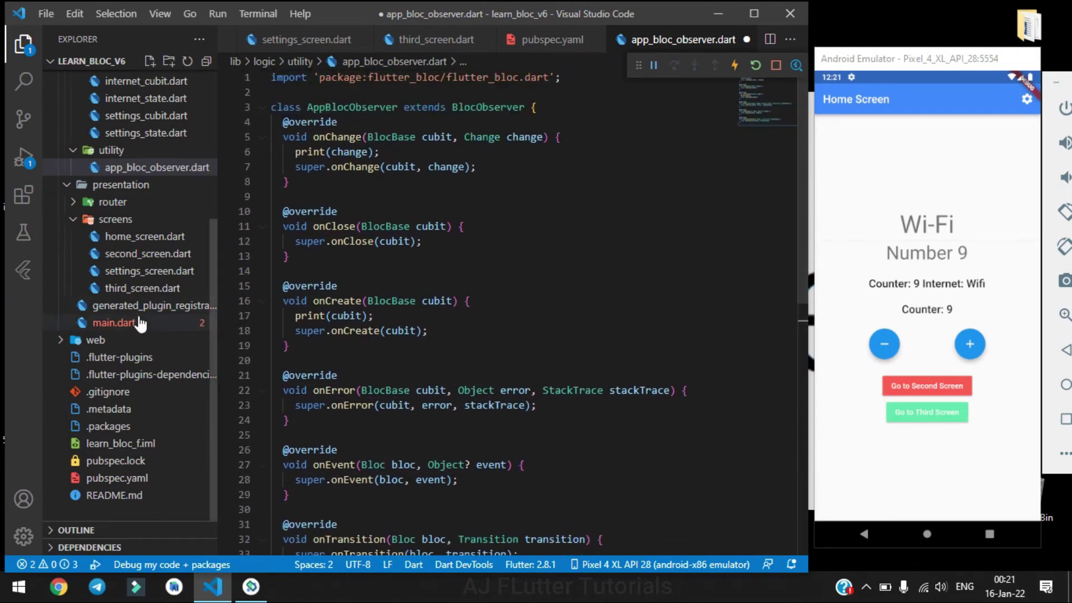
# In main.dart, comment out the old Bloc.observer assignment.
pyautogui.click(126, 323)
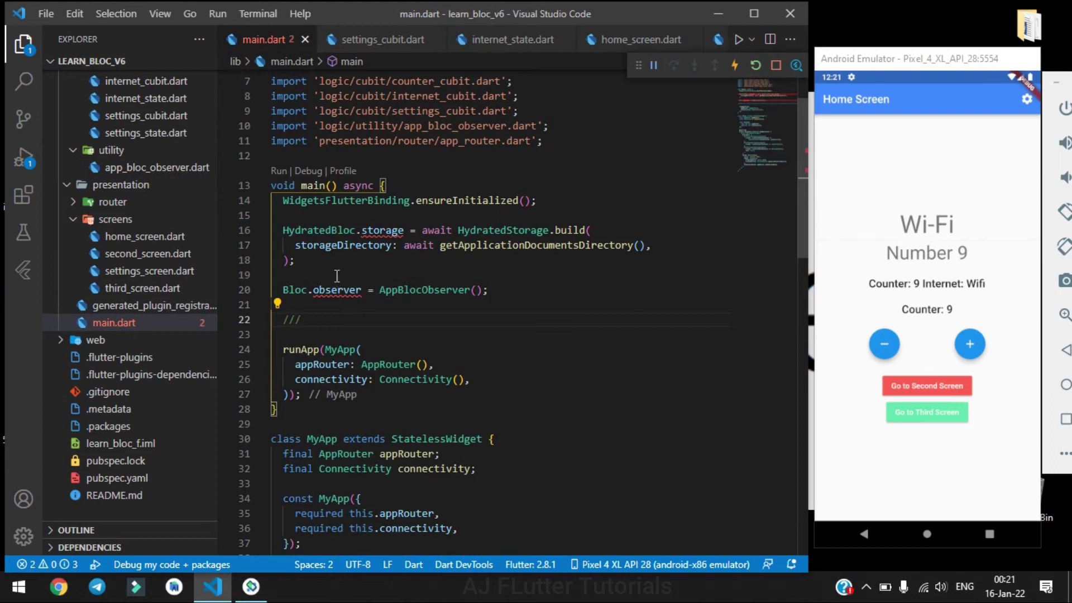
pyautogui.moveTo(362, 231); pyautogui.dragTo(284, 231)
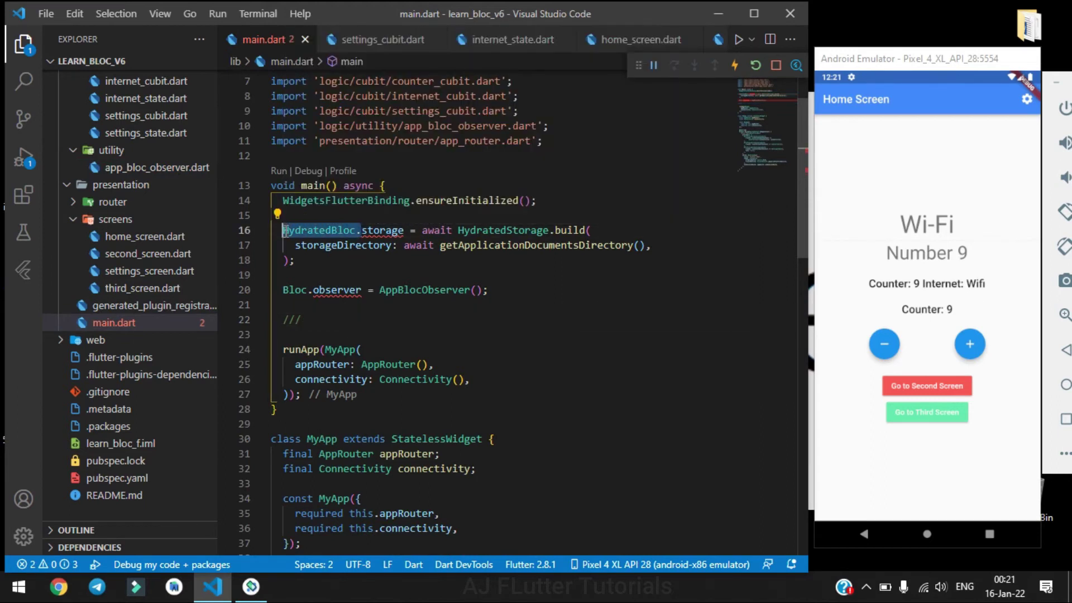
pyautogui.write('final')
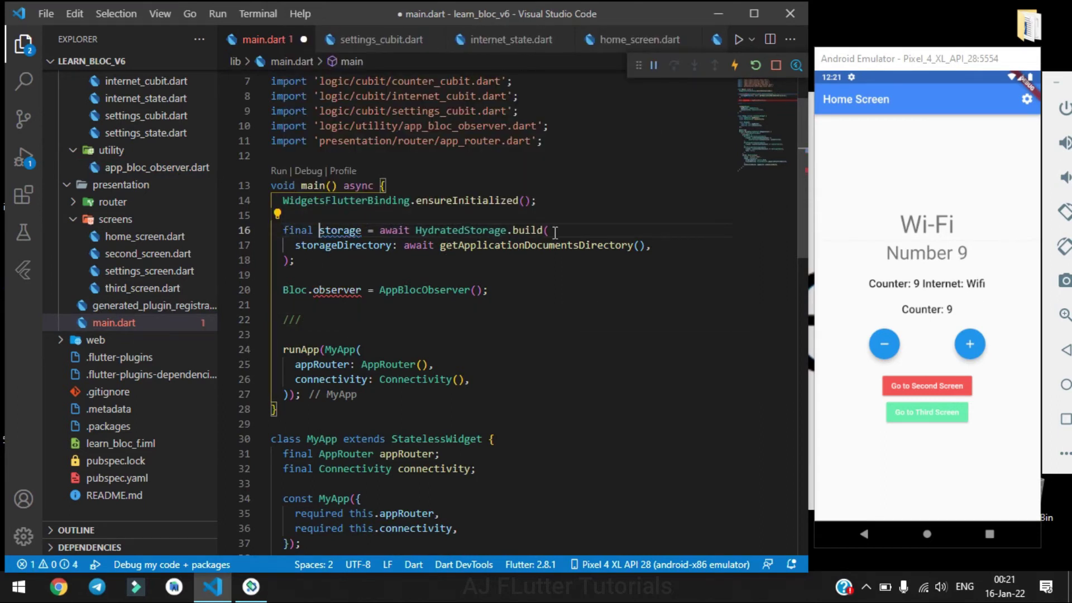
pyautogui.click(555, 232)
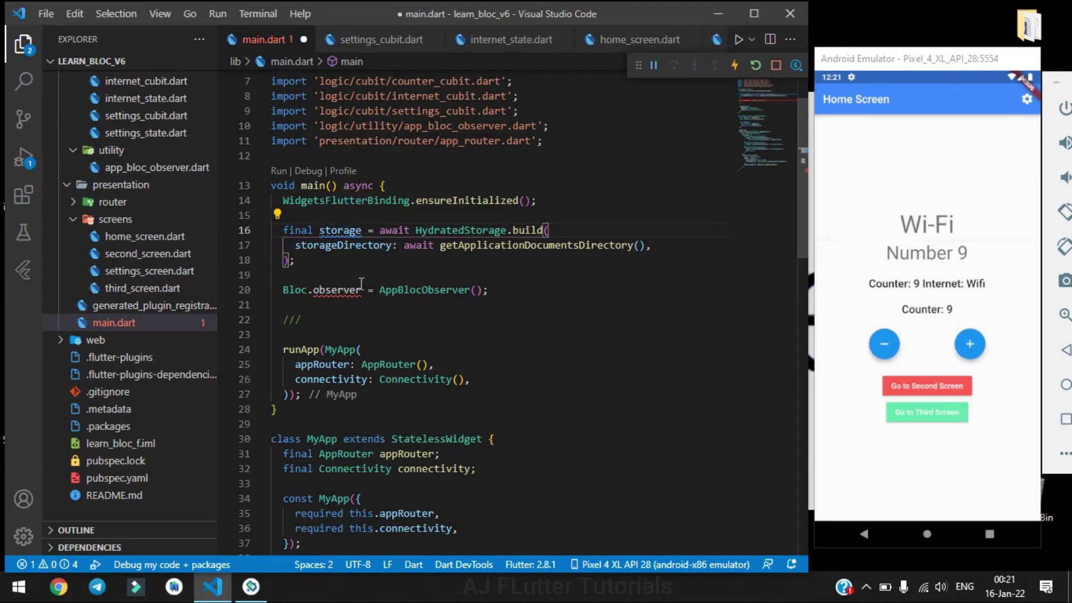
pyautogui.click(402, 289)
pyautogui.hotkey('ctrl', '/')
pyautogui.click(302, 319)
pyautogui.press('BackSpace')
pyautogui.press('BackSpace')
pyautogui.press('BackSpace')
pyautogui.write('Blo')
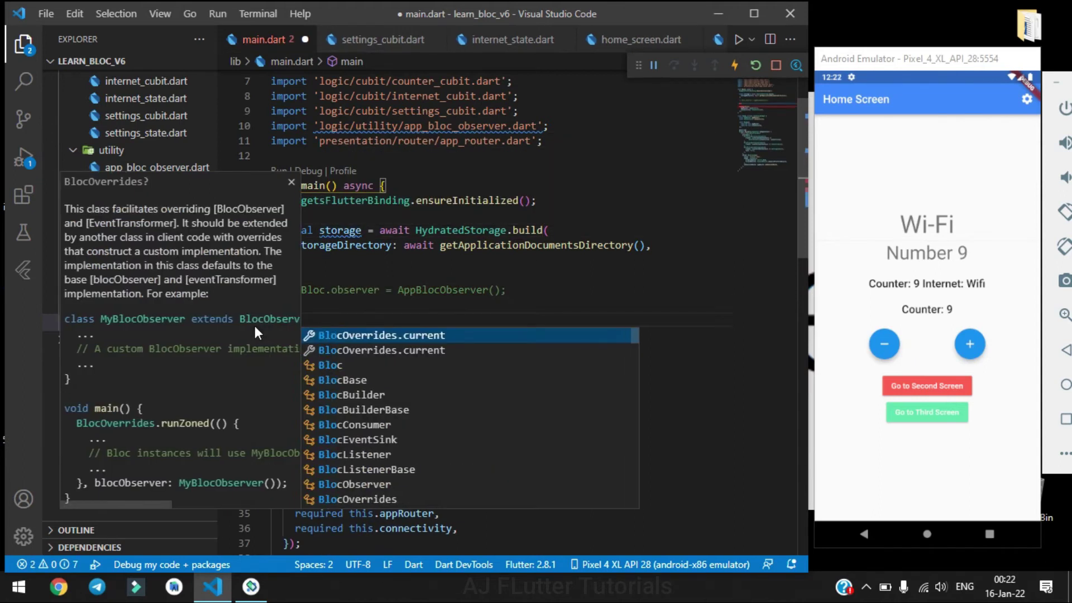
pyautogui.write('cOverrides.runZoned')
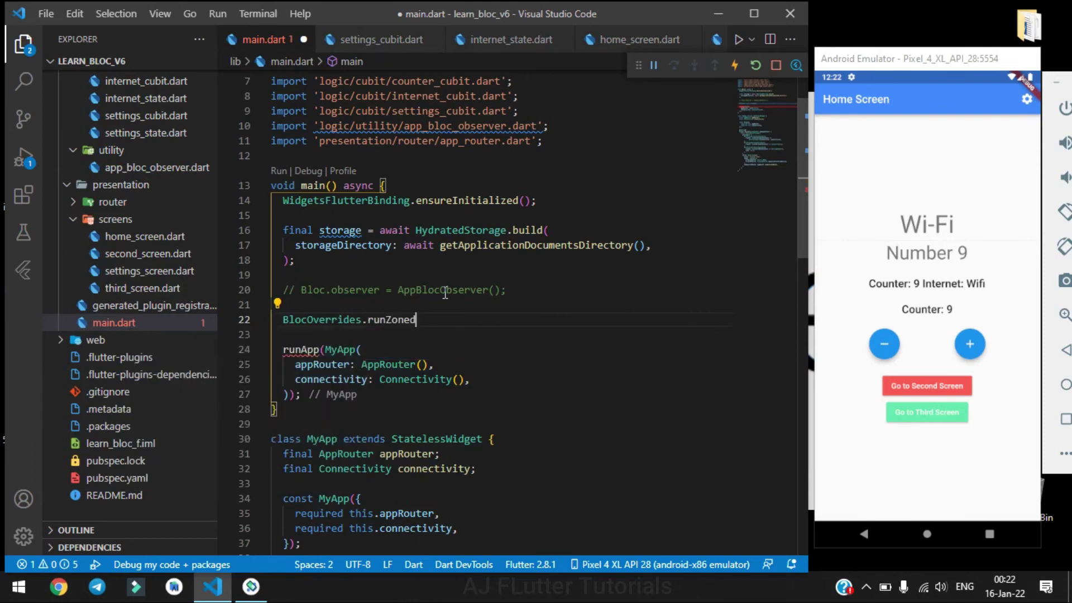
pyautogui.write('(() {')
# Move the runApp block into the BlocOverrides.runZoned arrow callback and save.
pyautogui.press('Return')
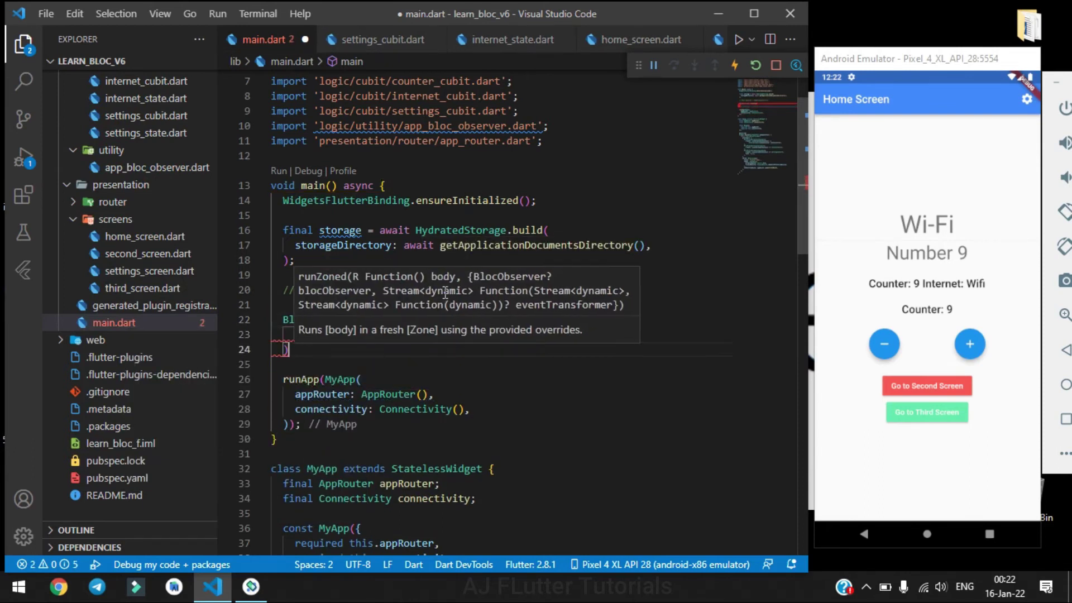
pyautogui.hotkey('ctrl', 'z')
pyautogui.write(') => ));')
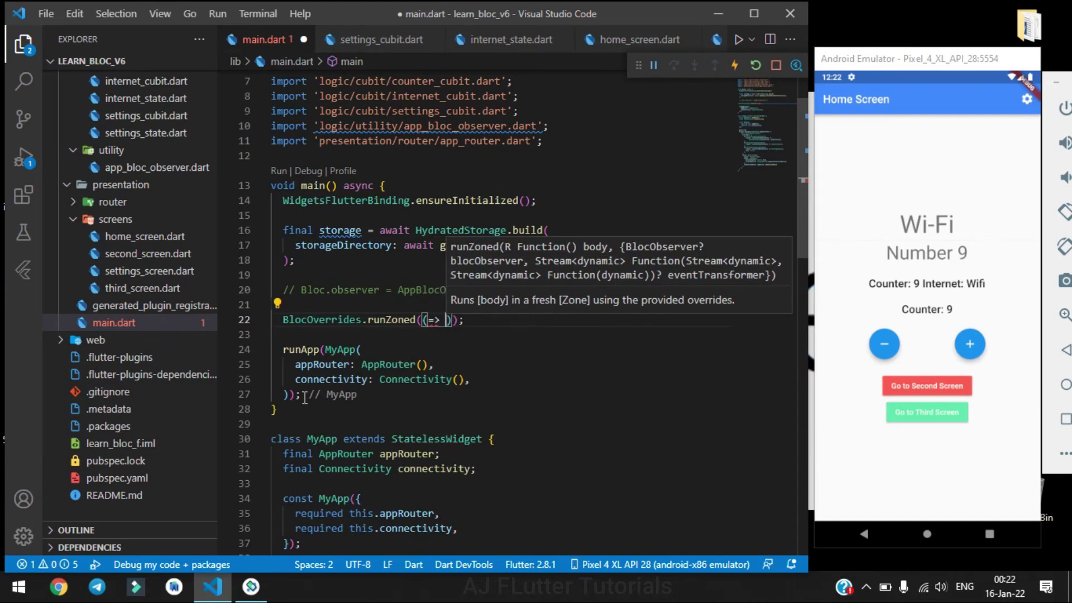
pyautogui.moveTo(304, 398); pyautogui.dragTo(263, 350)
pyautogui.hotkey('ctrl', 'x')
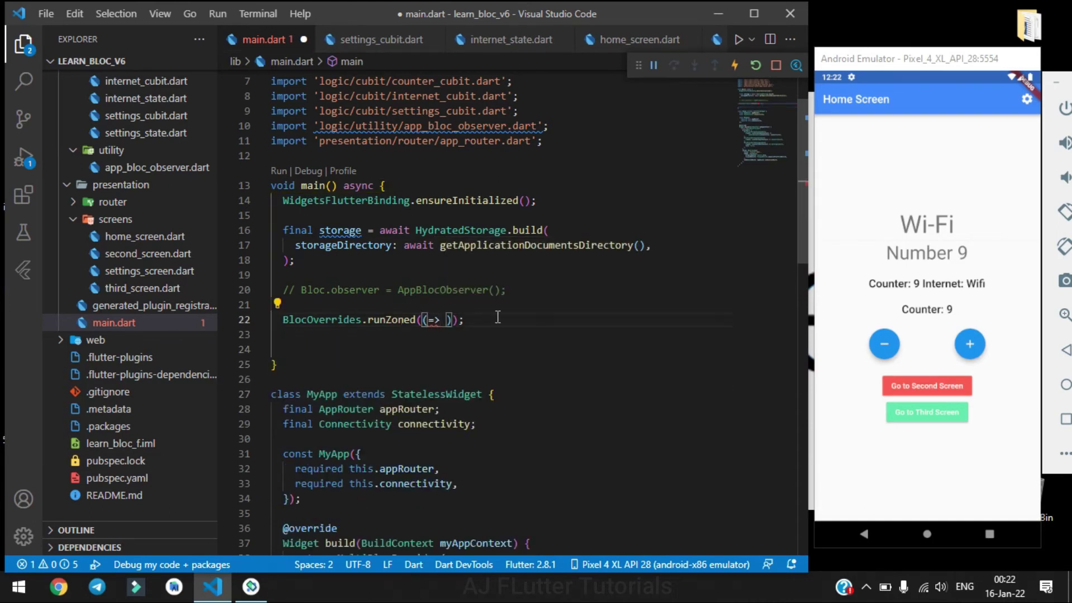
pyautogui.click(450, 319)
pyautogui.hotkey('ctrl', 'v')
pyautogui.press('BackSpace')
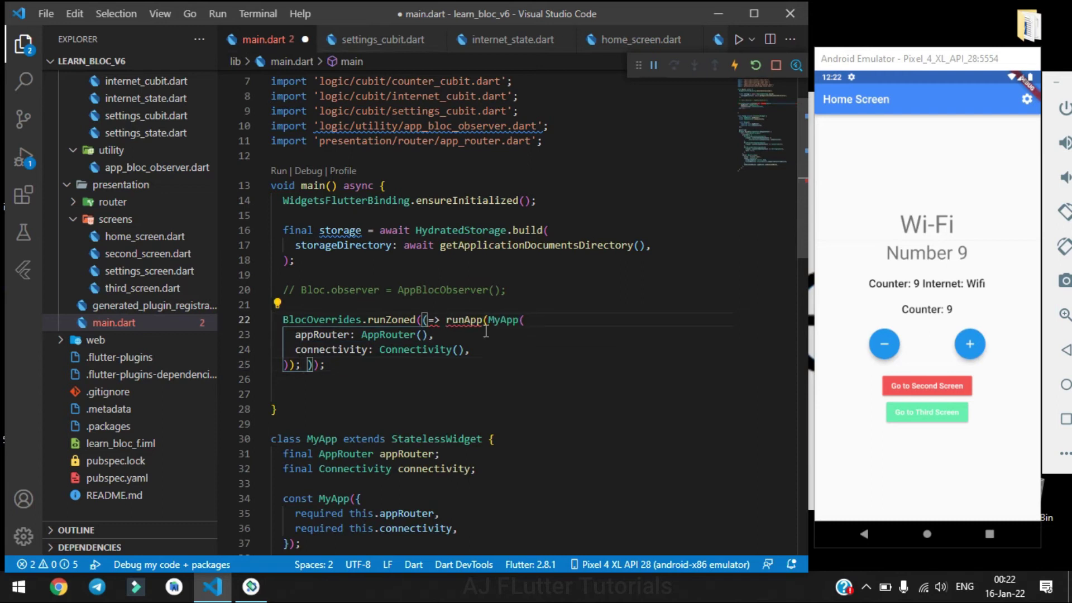
pyautogui.write(')')
pyautogui.press('Down')
pyautogui.press('Down')
pyautogui.press('Down')
pyautogui.write(')')
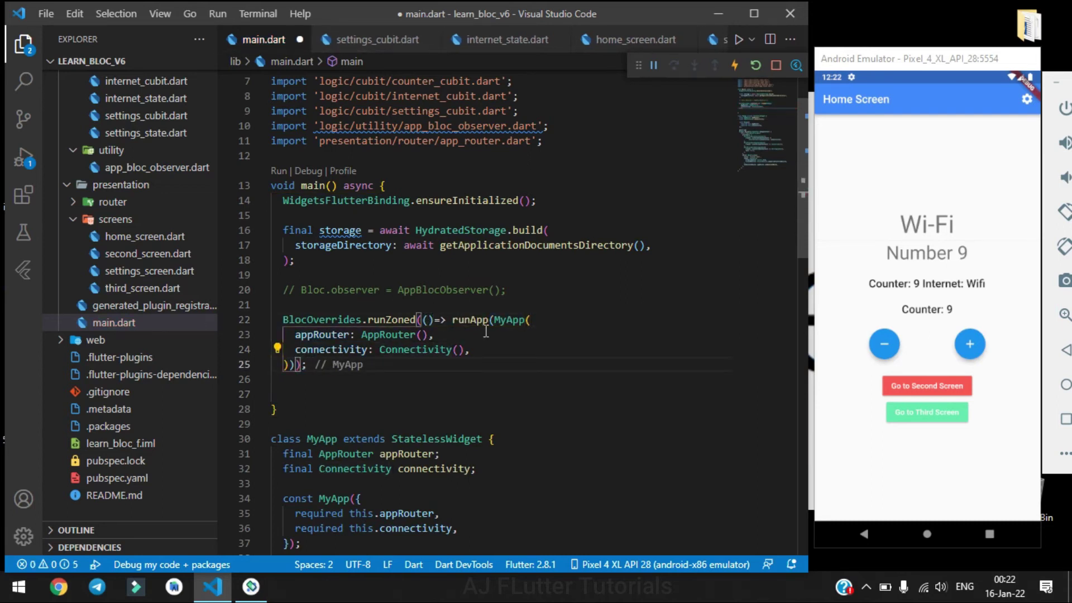
pyautogui.hotkey('ctrl', 's')
pyautogui.hotkey('ctrl', 's')
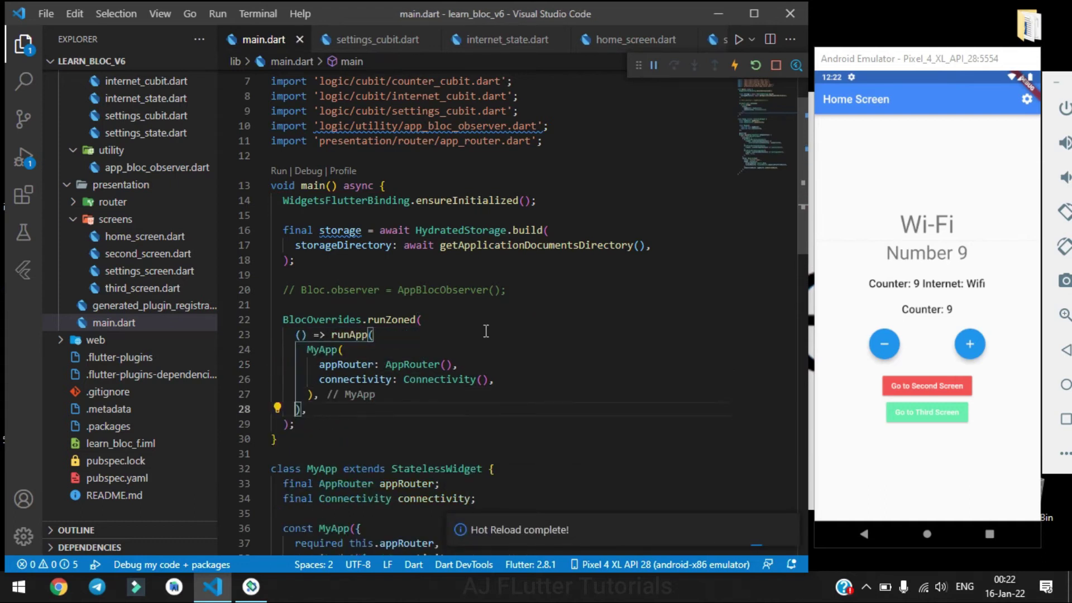
pyautogui.scroll(-1, 466, 333)
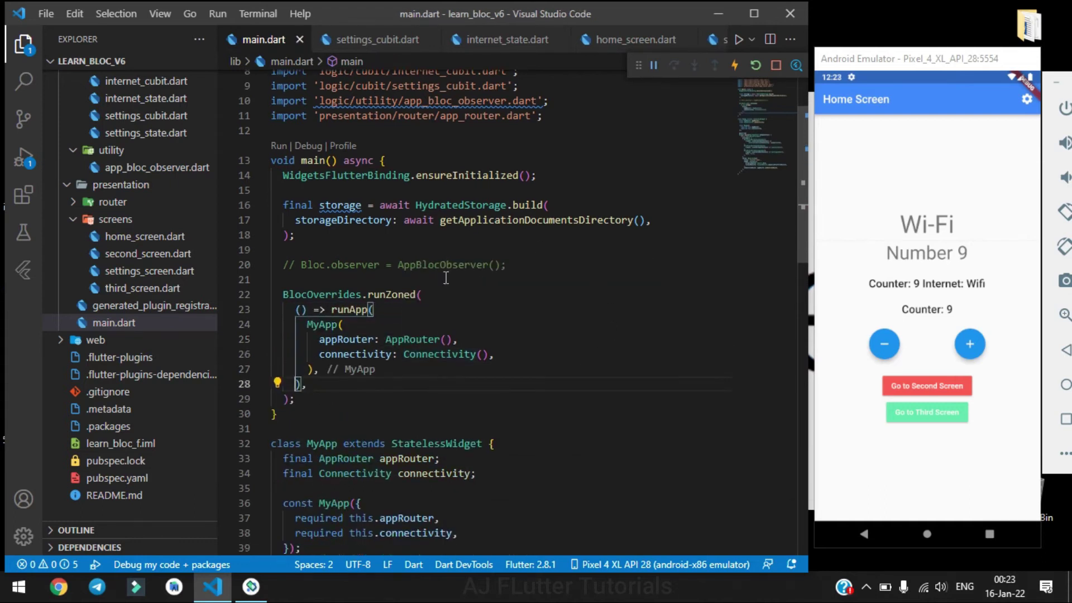
# Comment out the HydratedStorage build lines and relaunch the app in debug mode.
pyautogui.moveTo(307, 236); pyautogui.dragTo(278, 205)
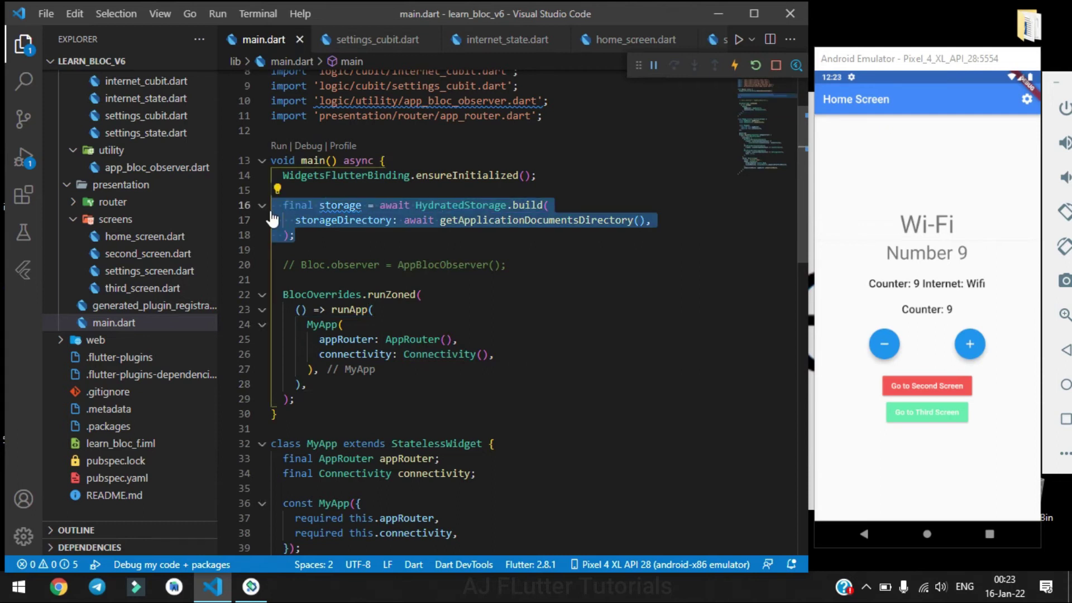
pyautogui.hotkey('ctrl', '/')
pyautogui.click(386, 298)
pyautogui.scroll(-1, 496, 304)
pyautogui.scroll(3, 496, 304)
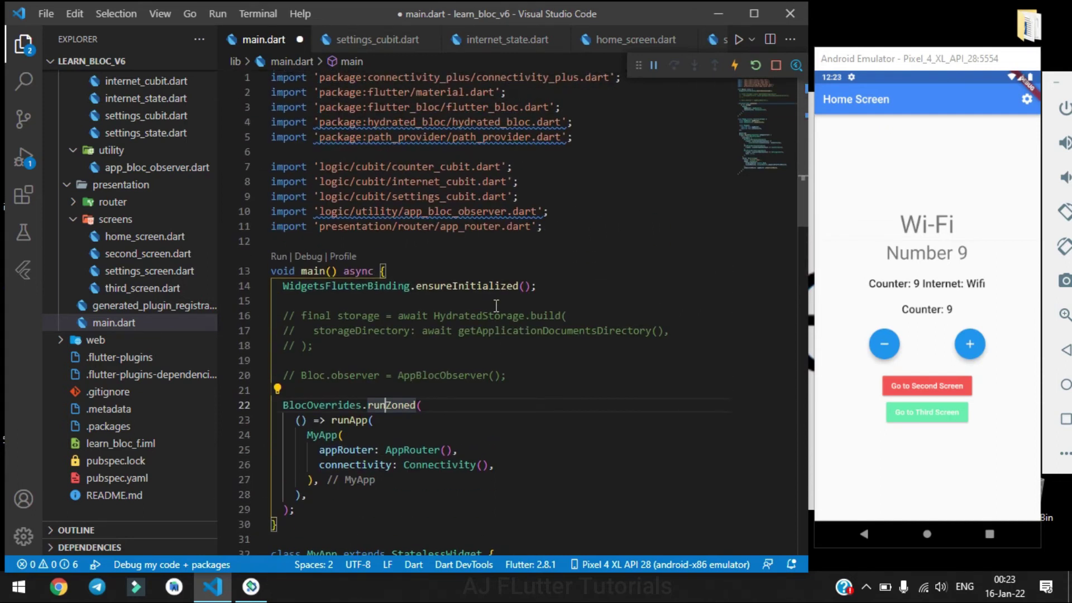
pyautogui.scroll(-2, 496, 304)
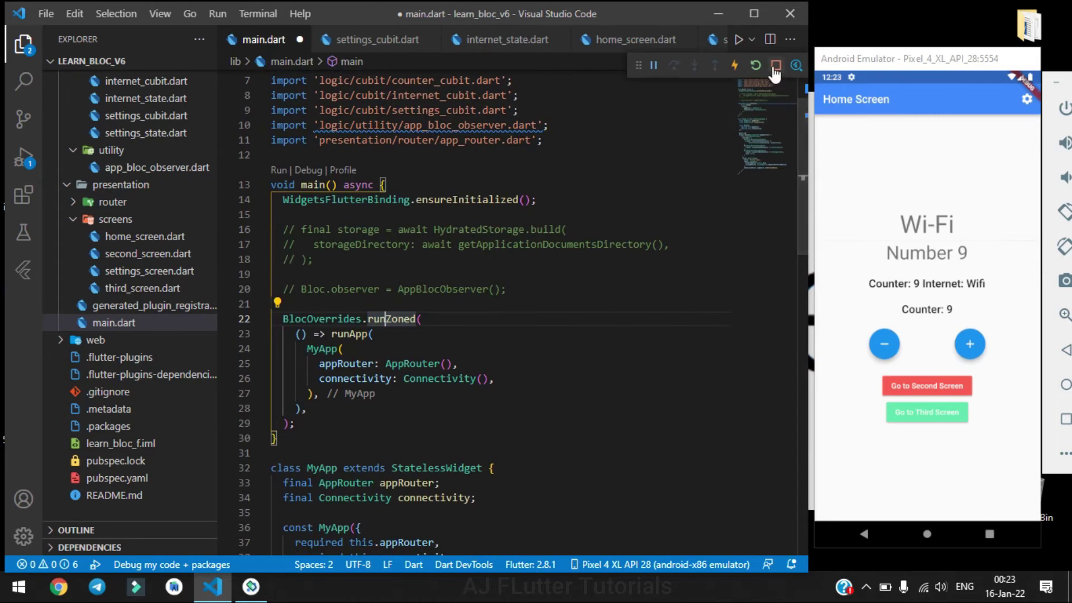
pyautogui.click(776, 65)
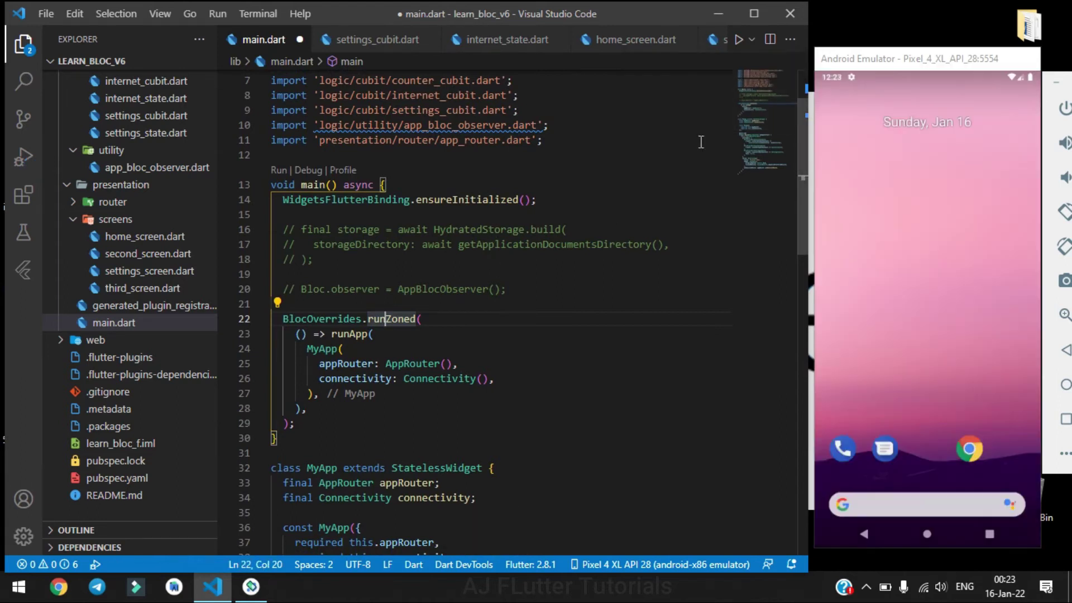
pyautogui.click(529, 350)
pyautogui.press('F5')
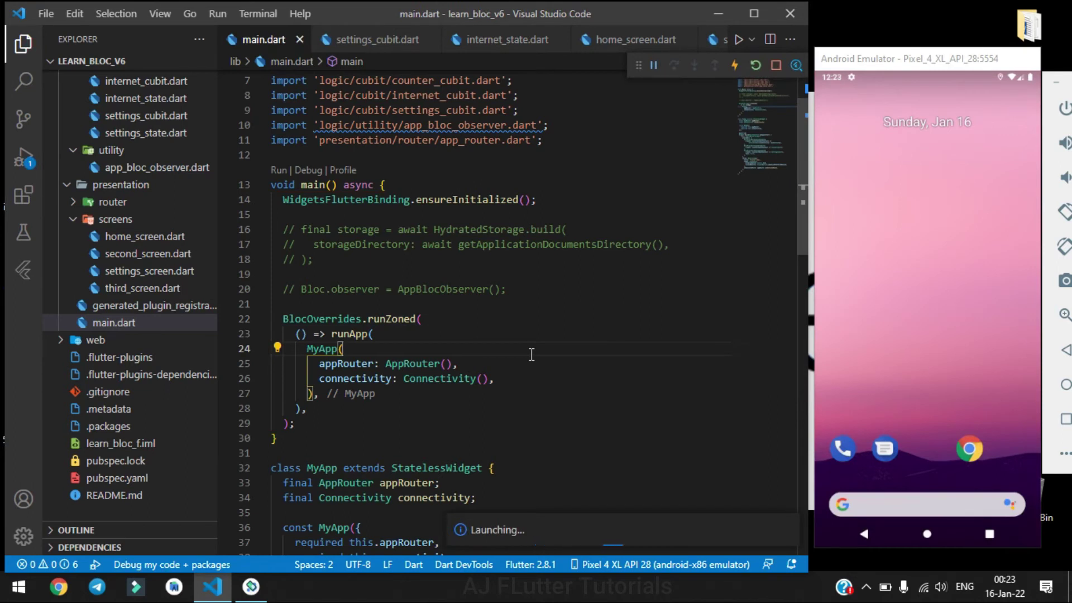
# Add blocObserver: AppBlocObserver() to runZoned, then save and hot restart the app.
pyautogui.click(334, 414)
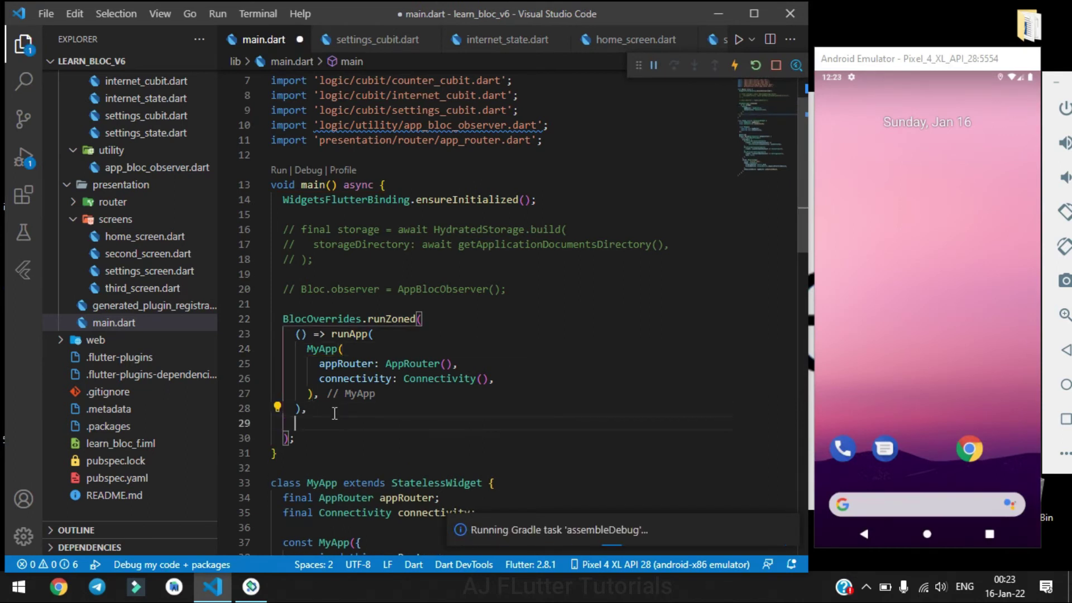
pyautogui.press('Return')
pyautogui.write('b')
pyautogui.press('Return')
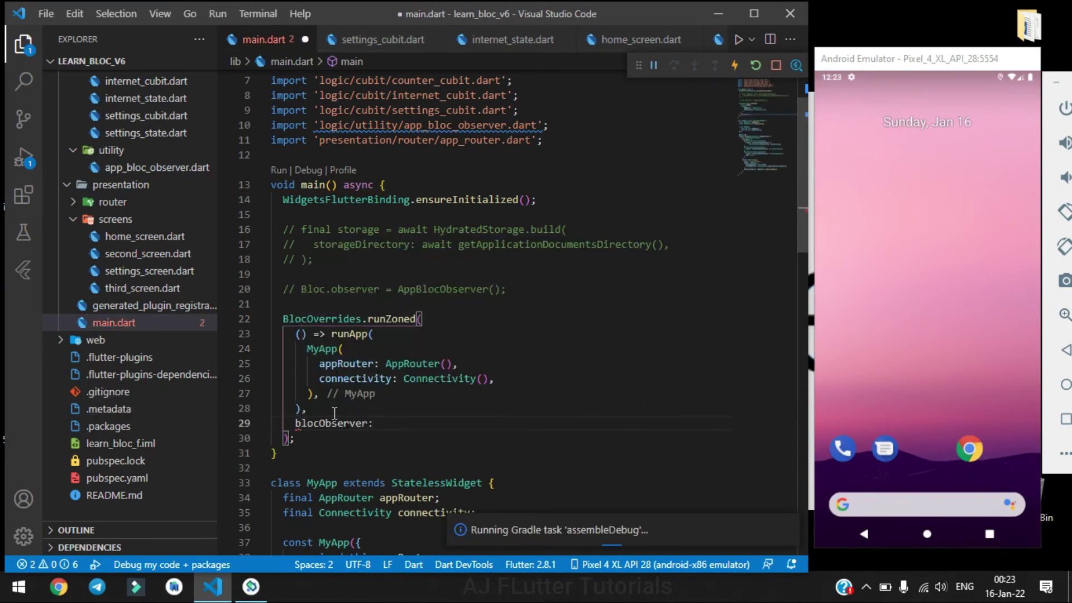
pyautogui.write(' AppB')
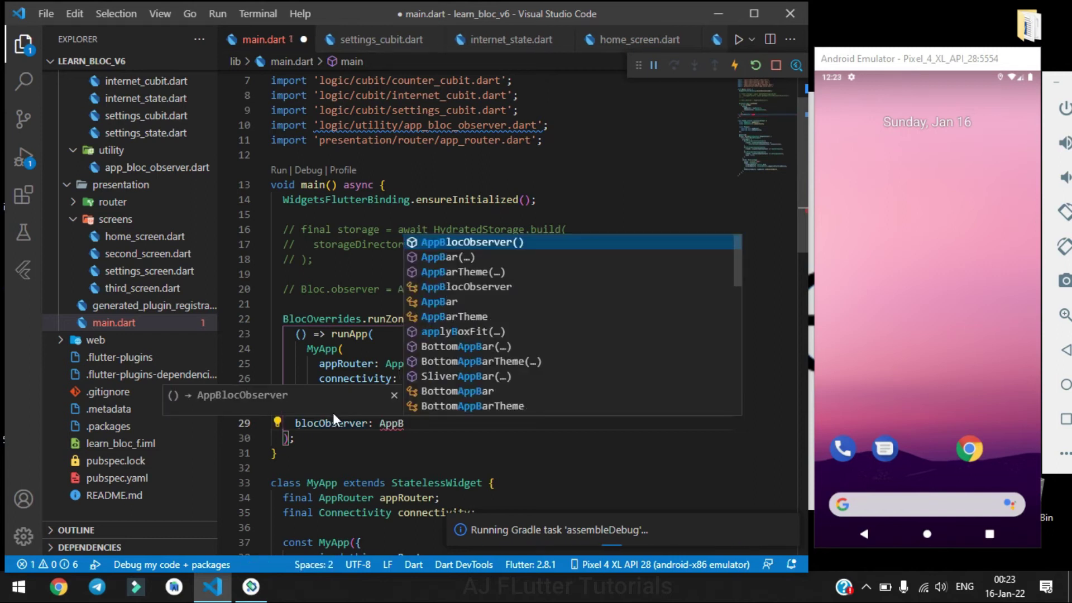
pyautogui.press('Return')
pyautogui.write(',')
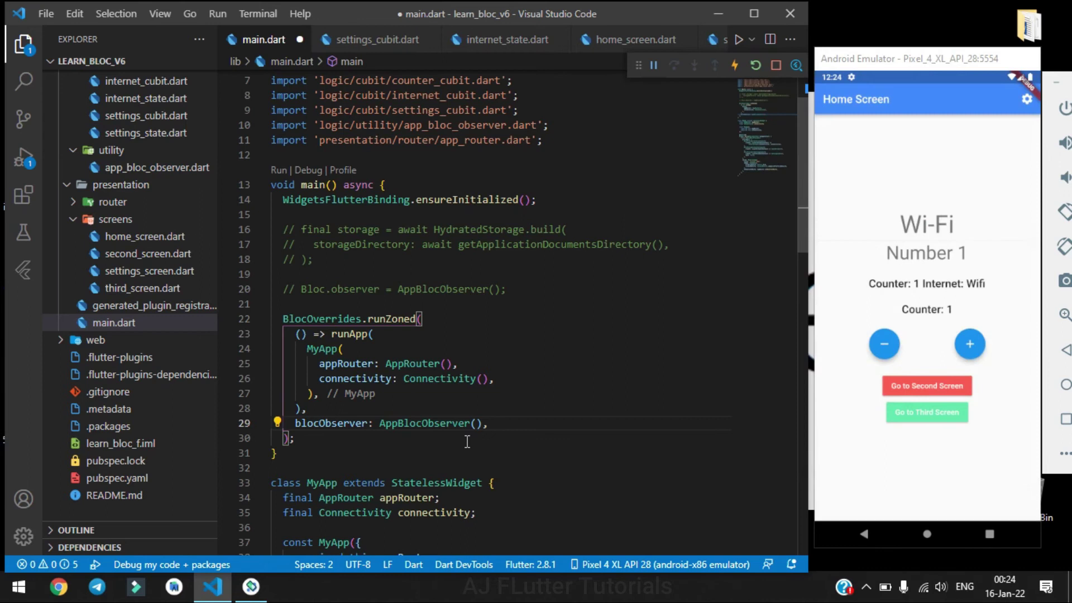
pyautogui.click(969, 342)
pyautogui.hotkey('alt', 'Tab')
pyautogui.hotkey('ctrl', 's')
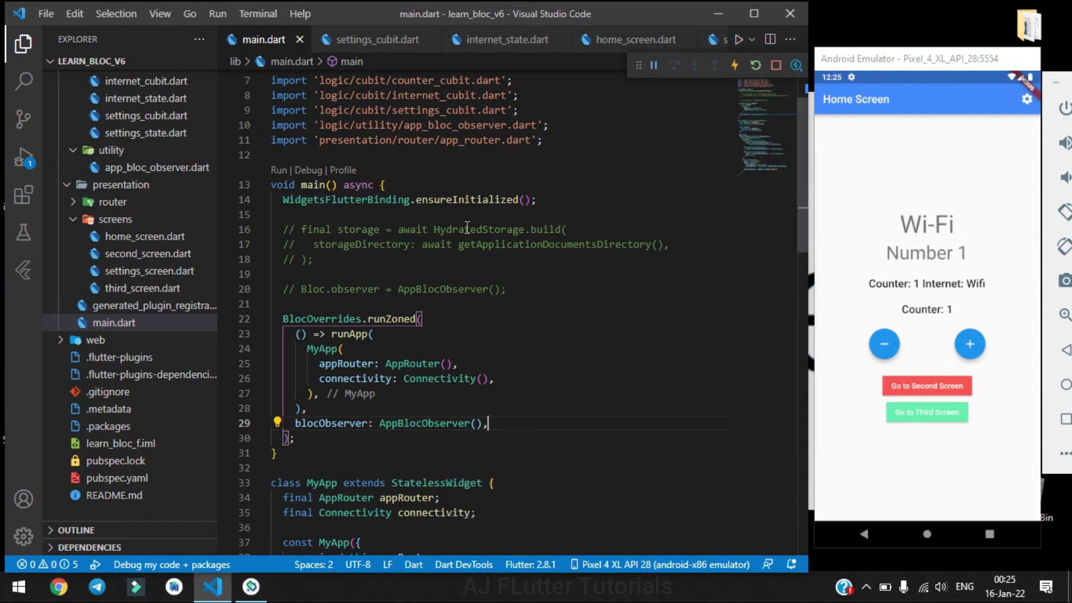
# Uncomment the HydratedStorage build lines and start a new argument line after blocObserver.
pyautogui.moveTo(342, 267); pyautogui.dragTo(279, 233)
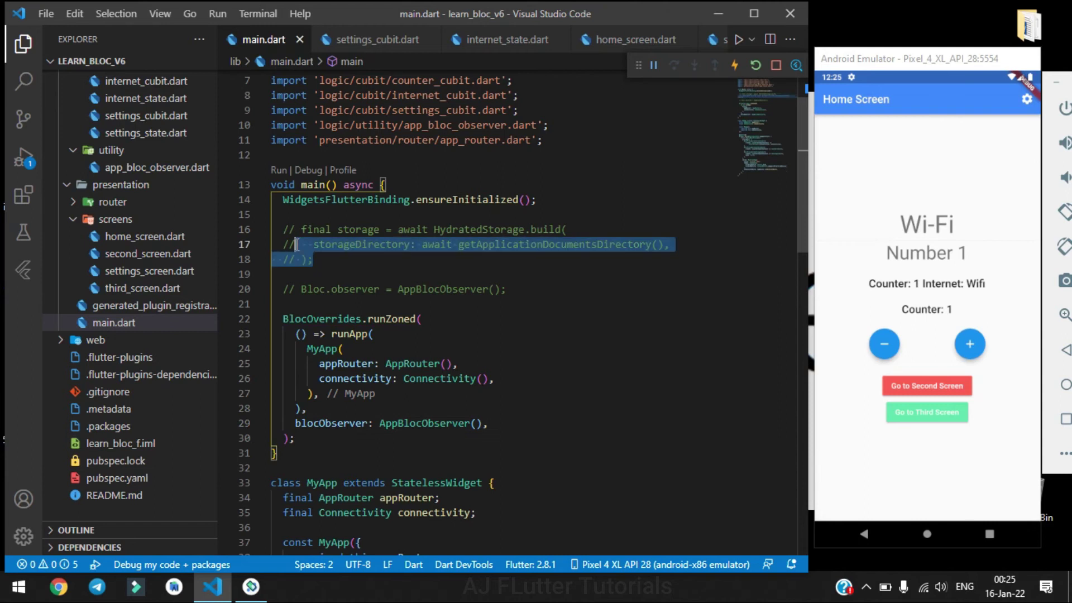
pyautogui.hotkey('ctrl', '/')
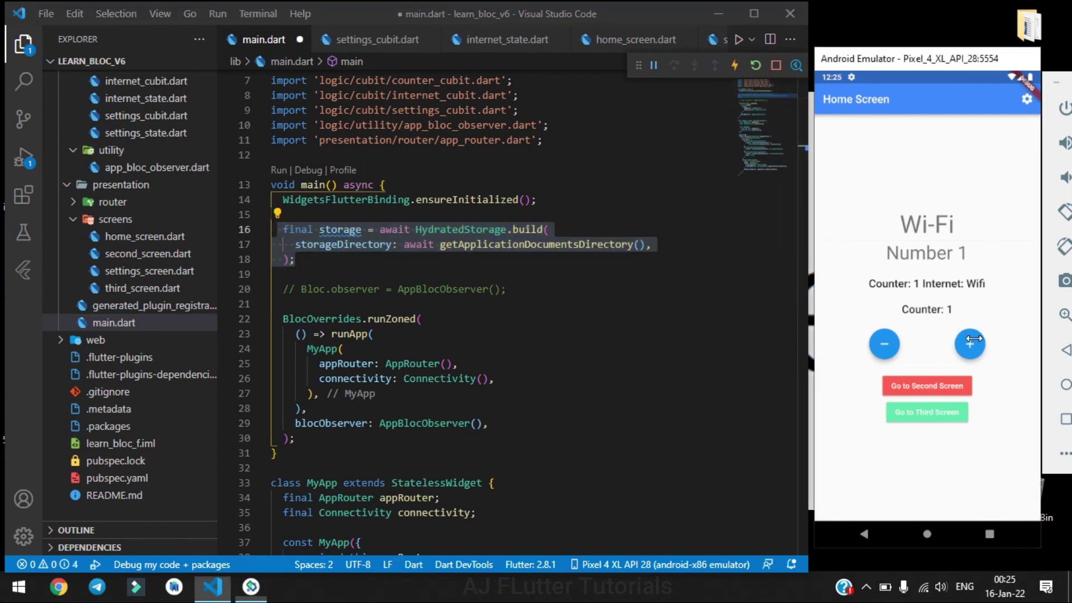
pyautogui.click(497, 421)
pyautogui.press('Return')
pyautogui.write('sto')
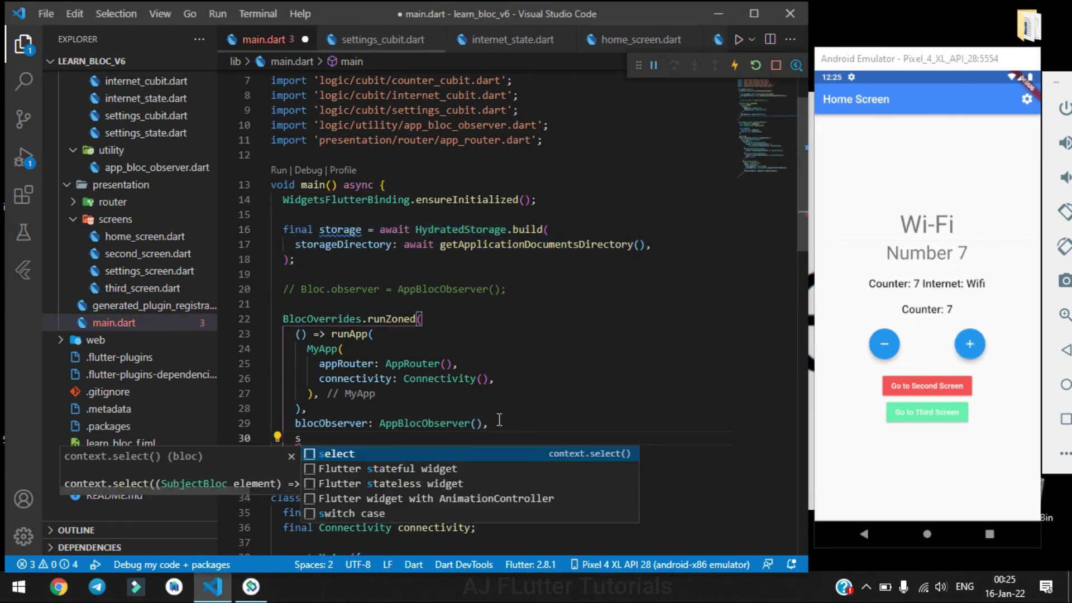
pyautogui.press('BackSpace')
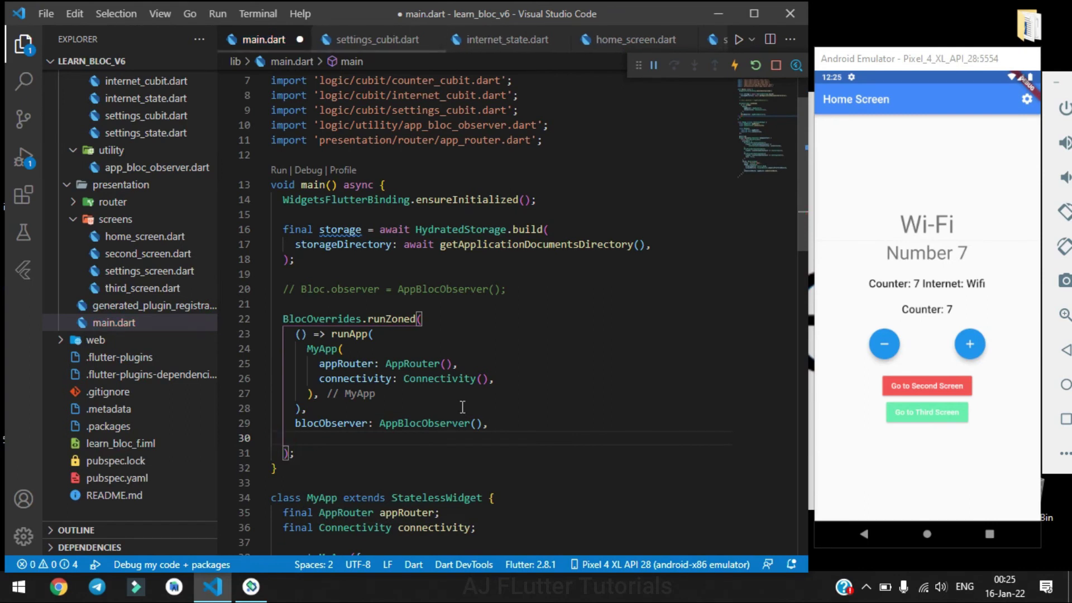
# Switch to HydratedBlocOverrides, add storage: storage, and delete the commented Bloc.observer line.
pyautogui.doubleClick(304, 319)
pyautogui.write('Hy')
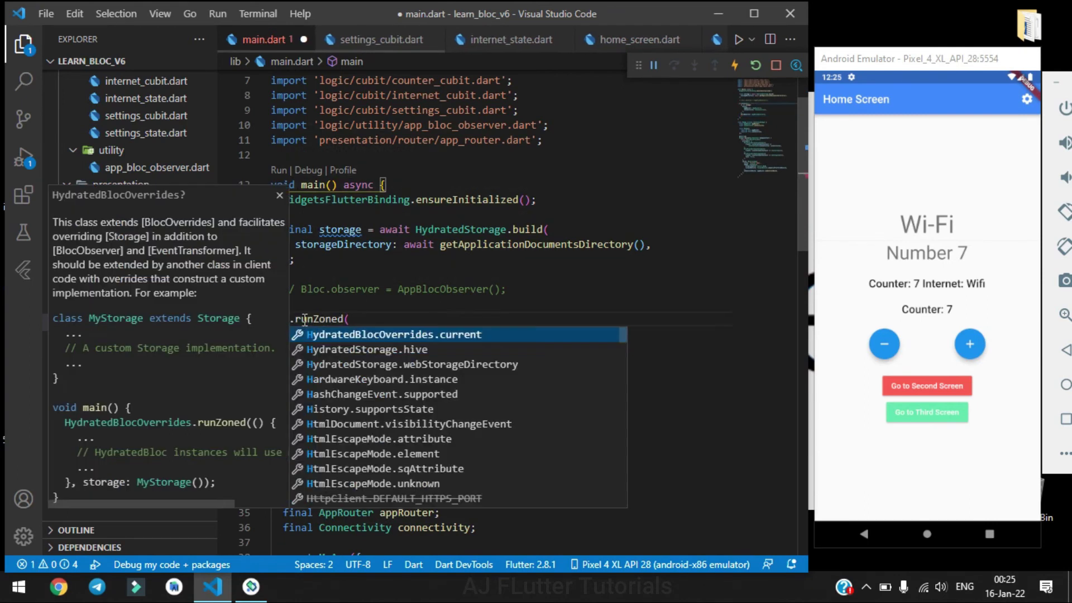
pyautogui.press('Down')
pyautogui.press('Down')
pyautogui.press('Down')
pyautogui.press('Down')
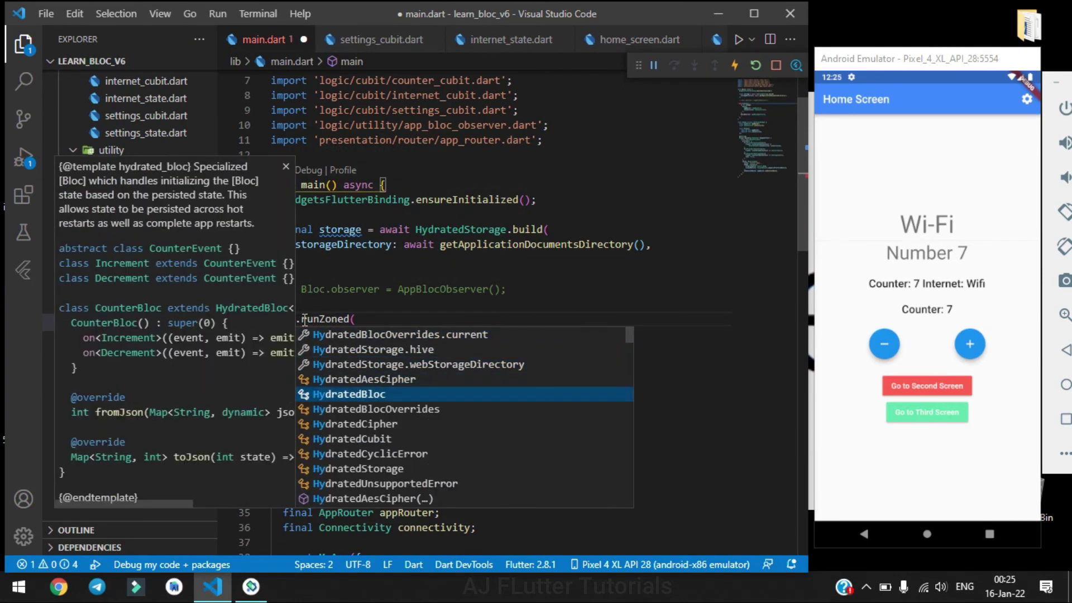
pyautogui.press('Down')
pyautogui.press('Return')
pyautogui.press('Down')
pyautogui.press('Down')
pyautogui.press('Down')
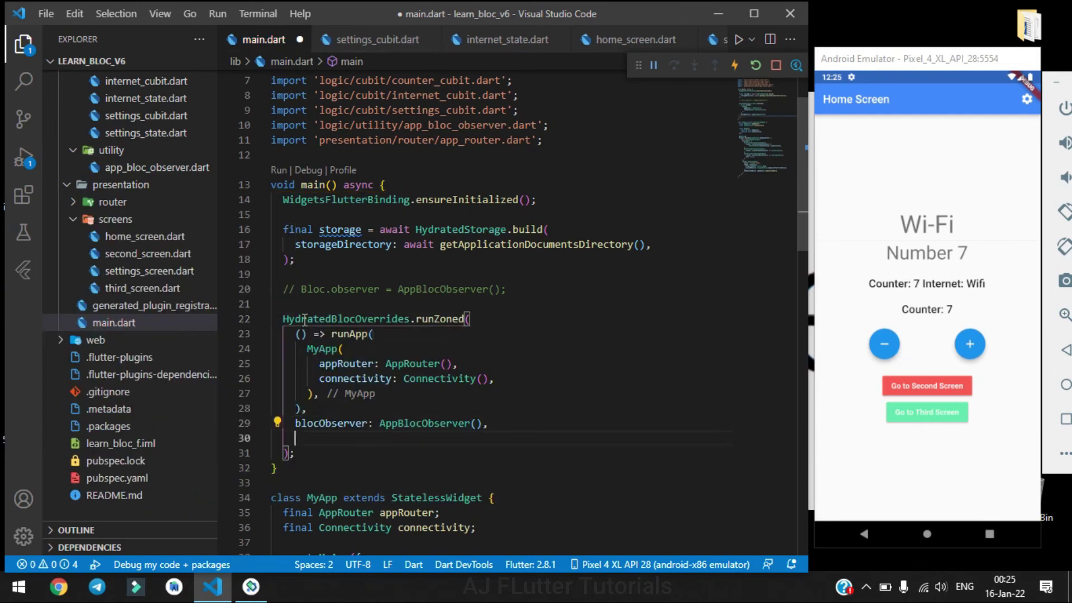
pyautogui.write('storage: st')
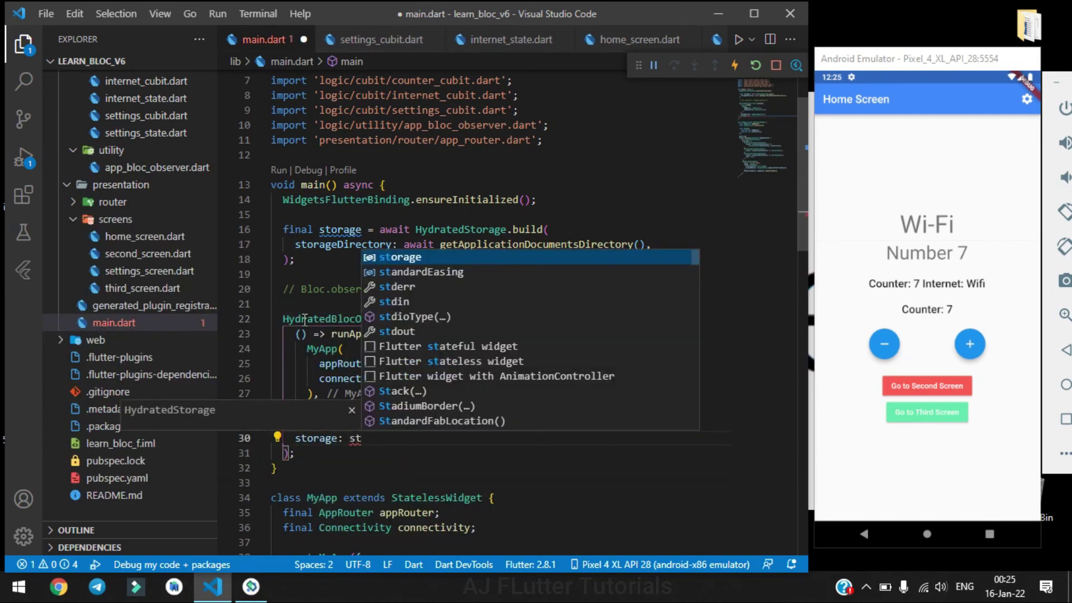
pyautogui.press('Return')
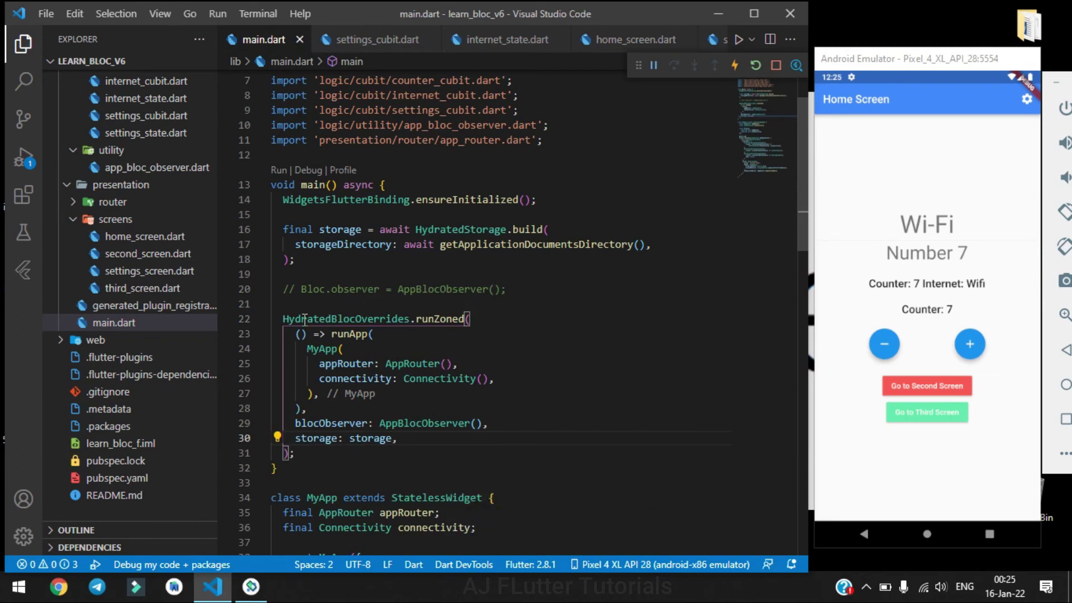
pyautogui.moveTo(516, 289); pyautogui.dragTo(295, 260)
pyautogui.press('BackSpace')
pyautogui.click(46, 565)
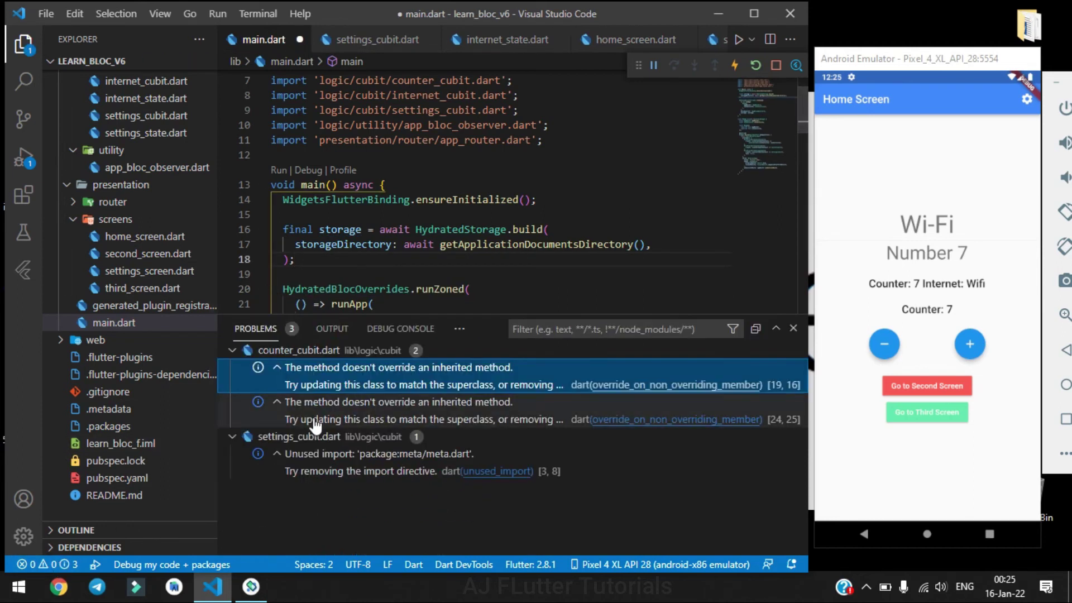
pyautogui.click(318, 368)
pyautogui.hotkey('ctrl', '.')
pyautogui.press('Return')
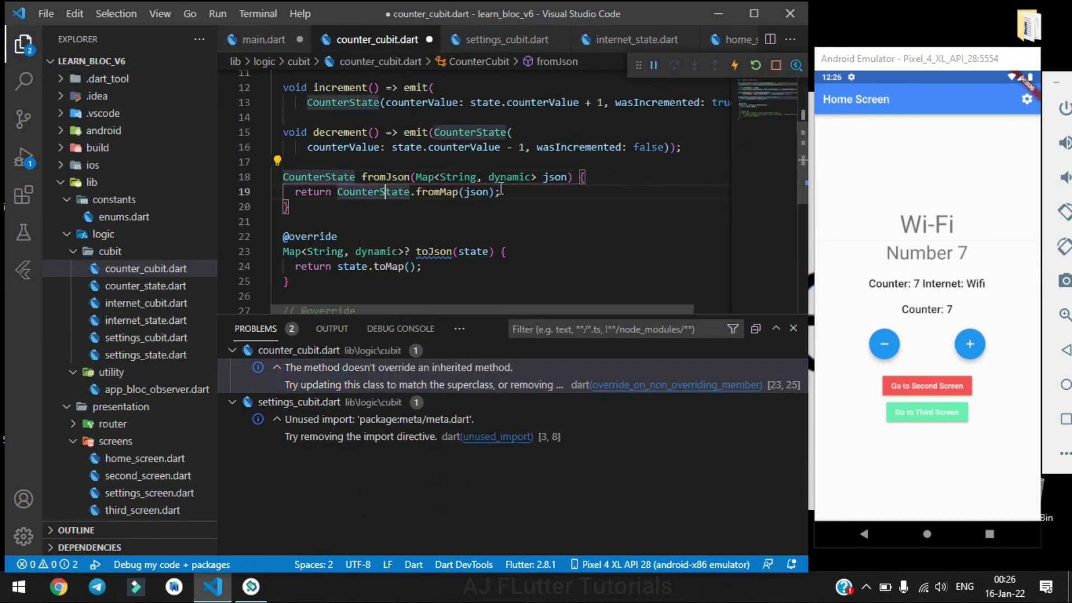
pyautogui.click(481, 235)
pyautogui.hotkey('ctrl', 'shift', 'k')
pyautogui.click(369, 366)
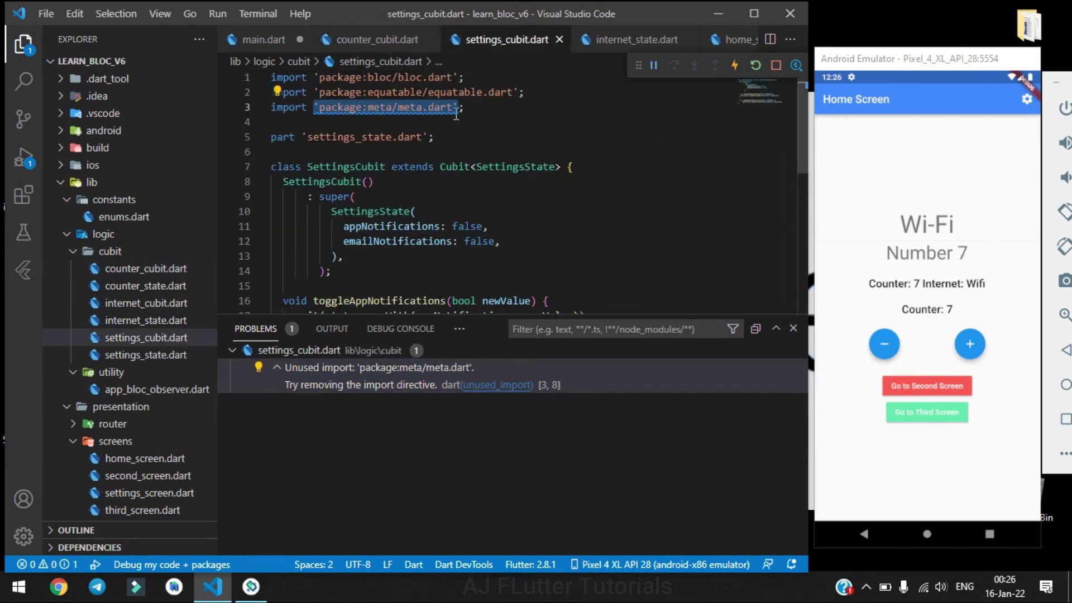
pyautogui.hotkey('ctrl', '/')
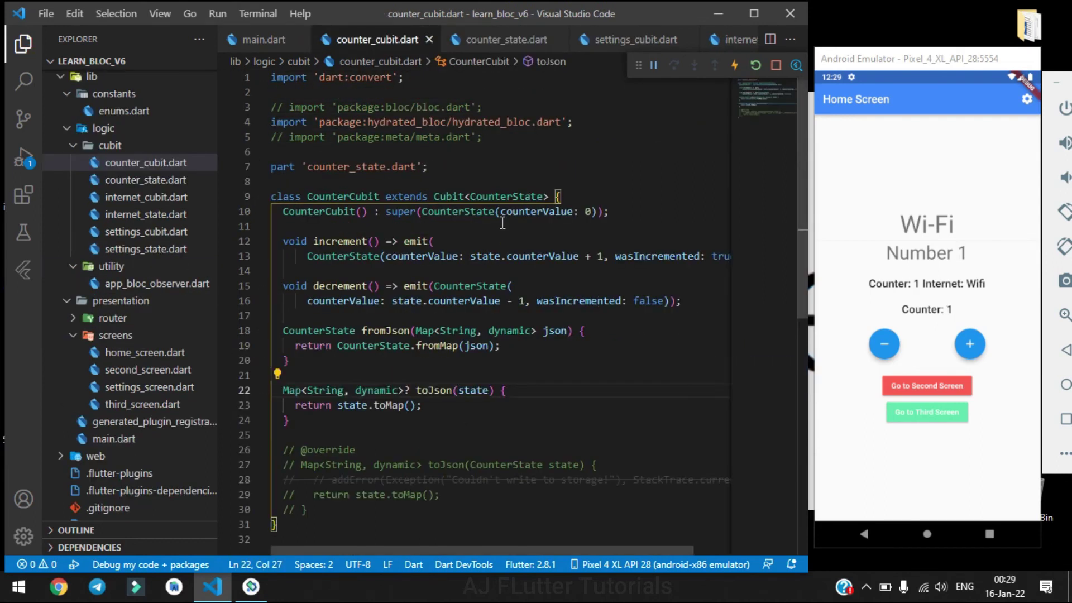
# Add 'with HydratedMixin' to CounterCubit on line 9, save, and hot restart.
pyautogui.click(553, 196)
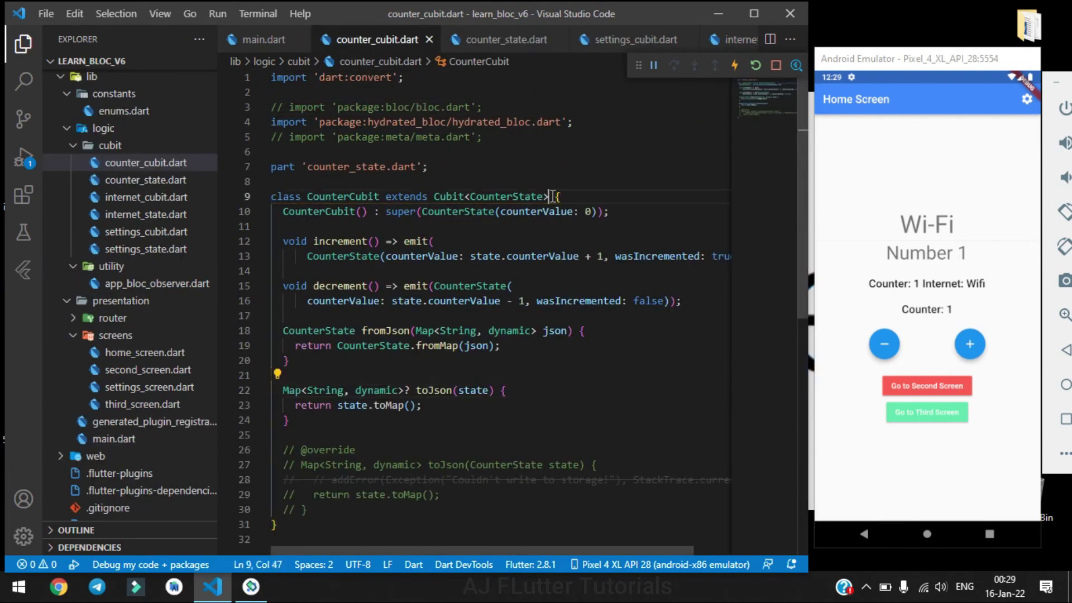
pyautogui.write('with ')
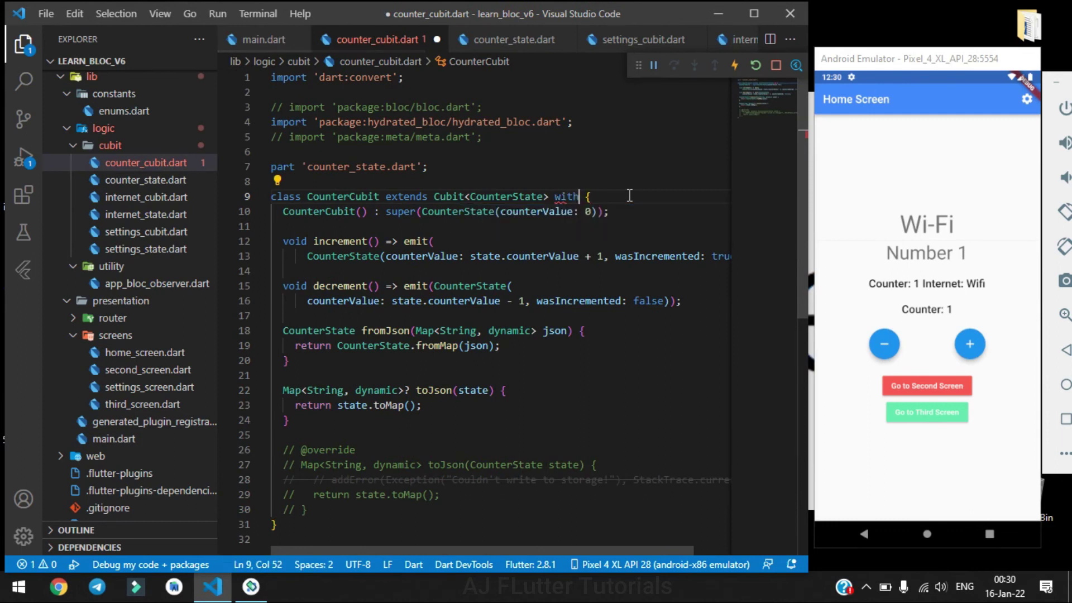
pyautogui.write('m')
pyautogui.press('BackSpace')
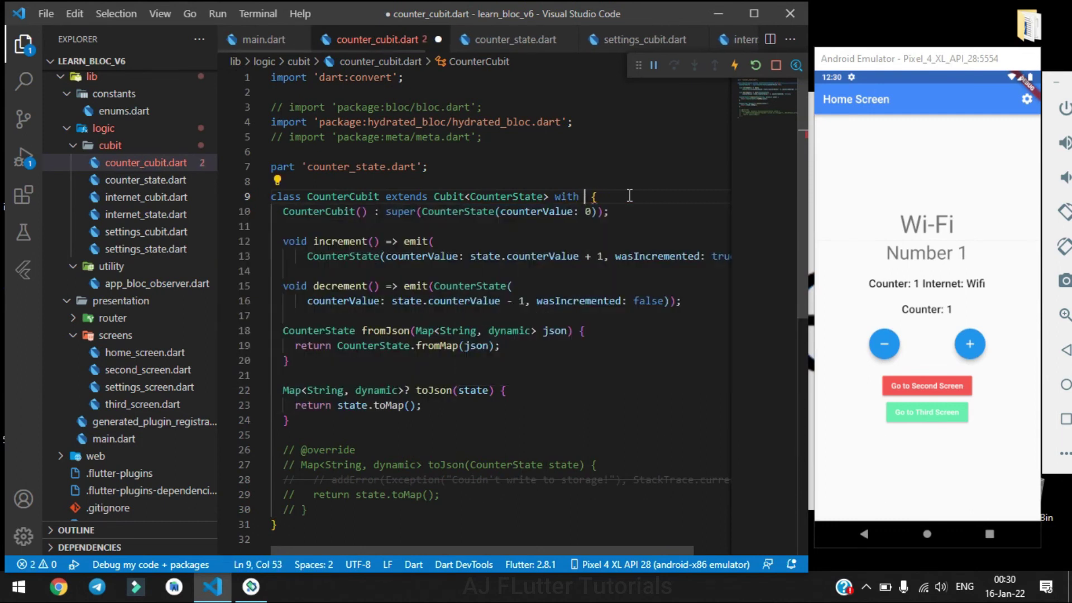
pyautogui.write('Hyd')
pyautogui.press('Return')
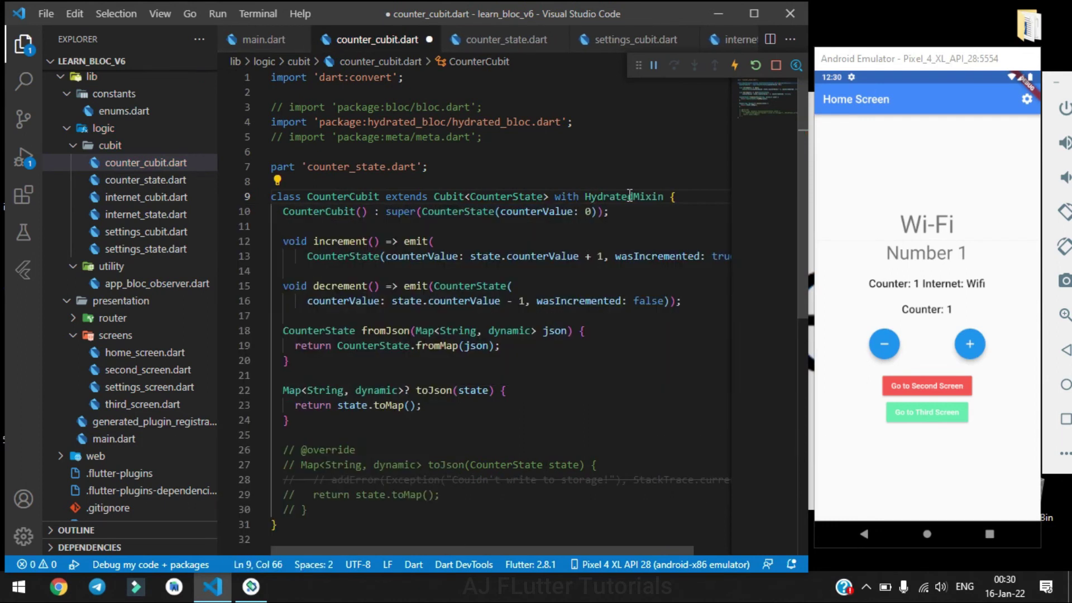
pyautogui.hotkey('ctrl', 's')
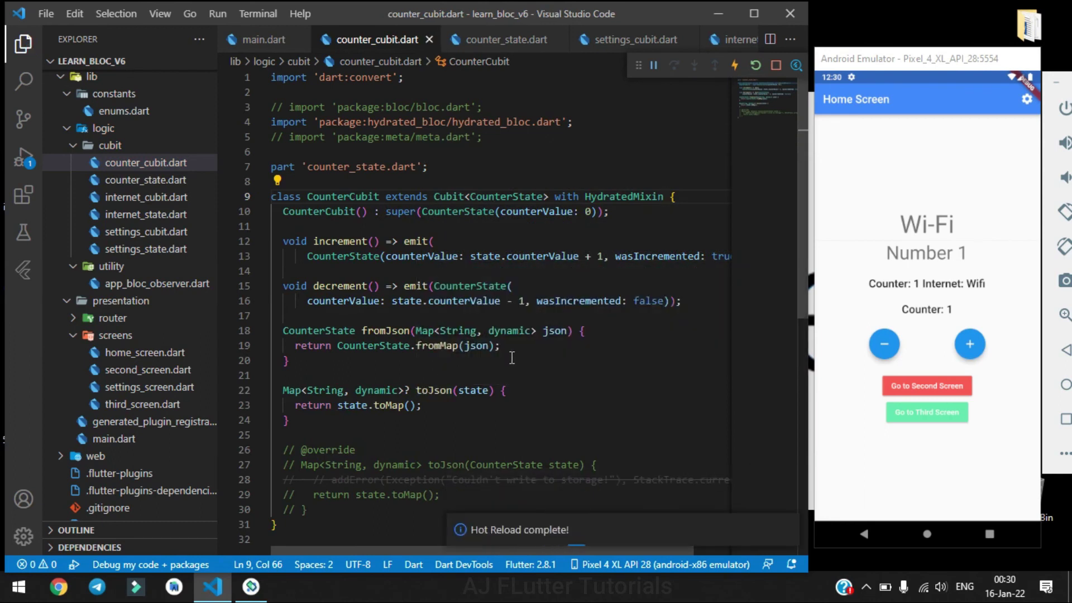
pyautogui.click(756, 65)
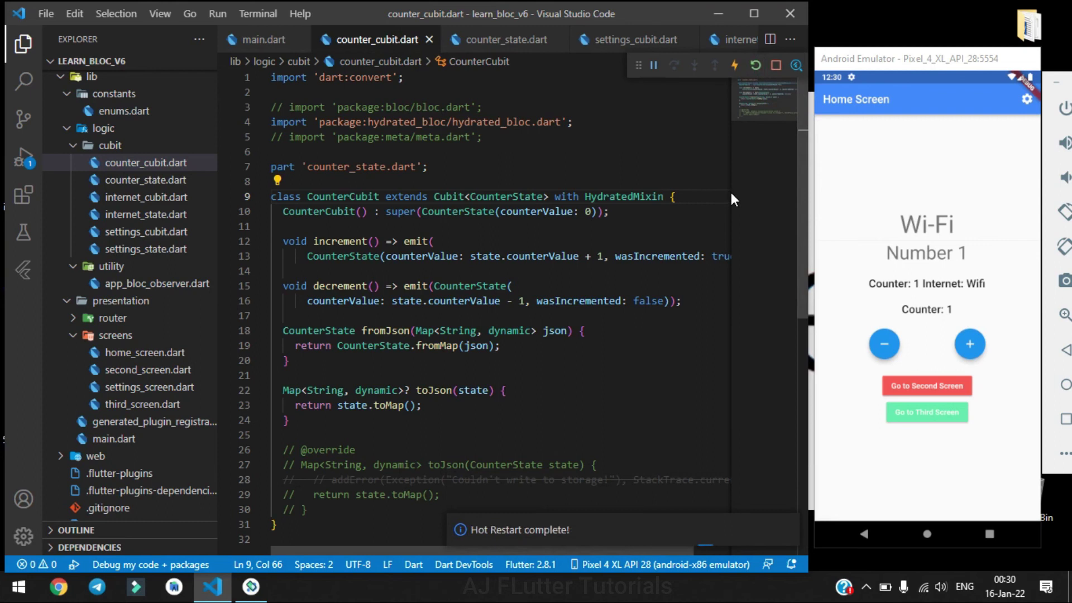
# Increment the counter, relaunch the app from the app drawer, and increment again.
pyautogui.click(972, 345)
pyautogui.click(972, 345)
pyautogui.click(973, 344)
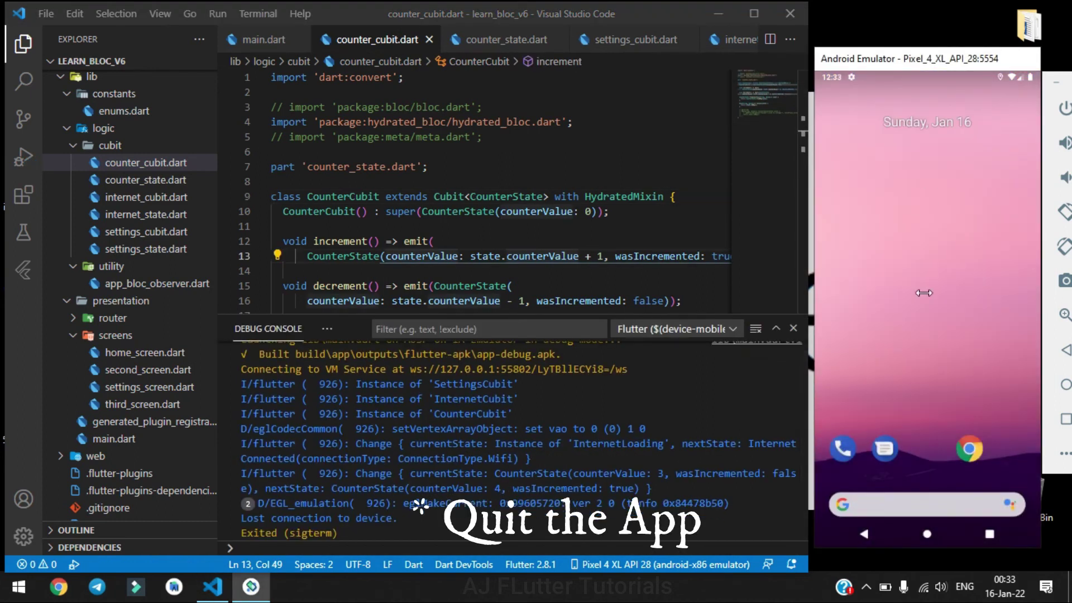
pyautogui.moveTo(924, 294); pyautogui.dragTo(918, 249)
pyautogui.click(927, 374)
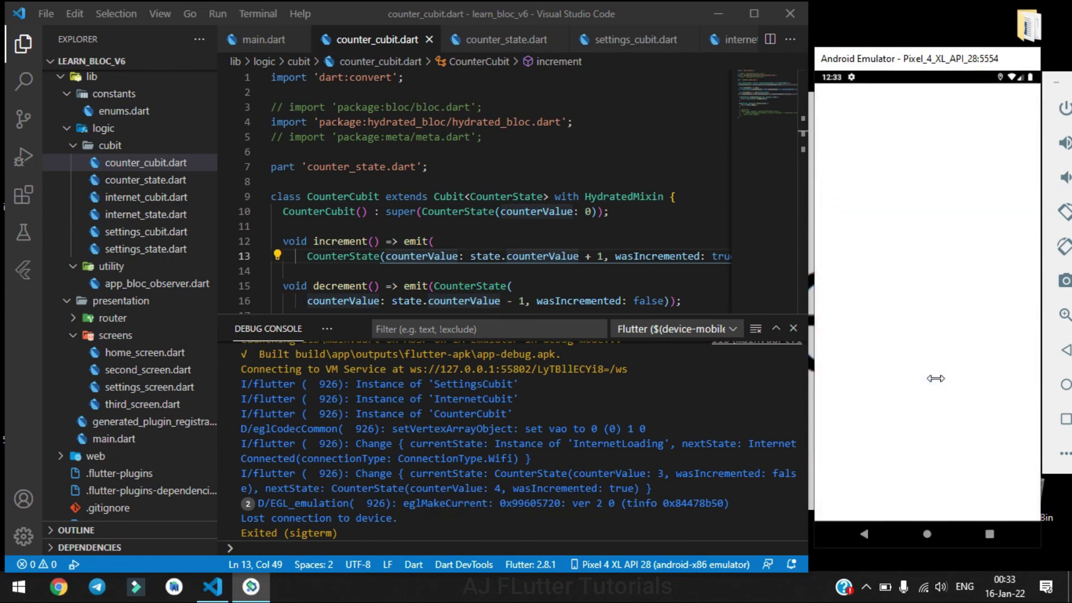
pyautogui.click(970, 342)
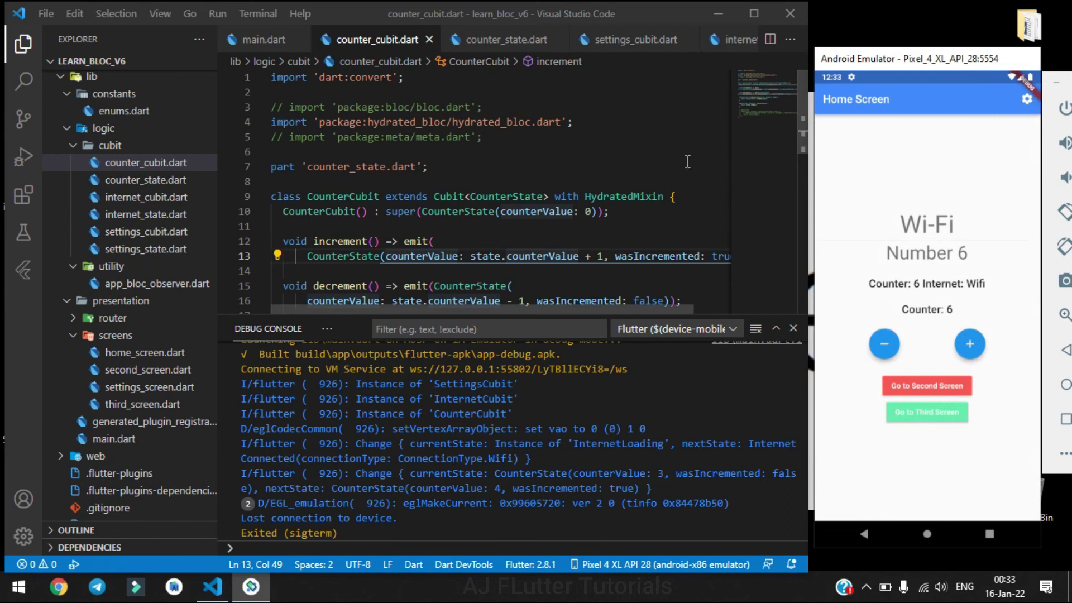
pyautogui.click(609, 197)
# Swipe the counter app away from Recents and relaunch it from the app drawer.
pyautogui.click(922, 536)
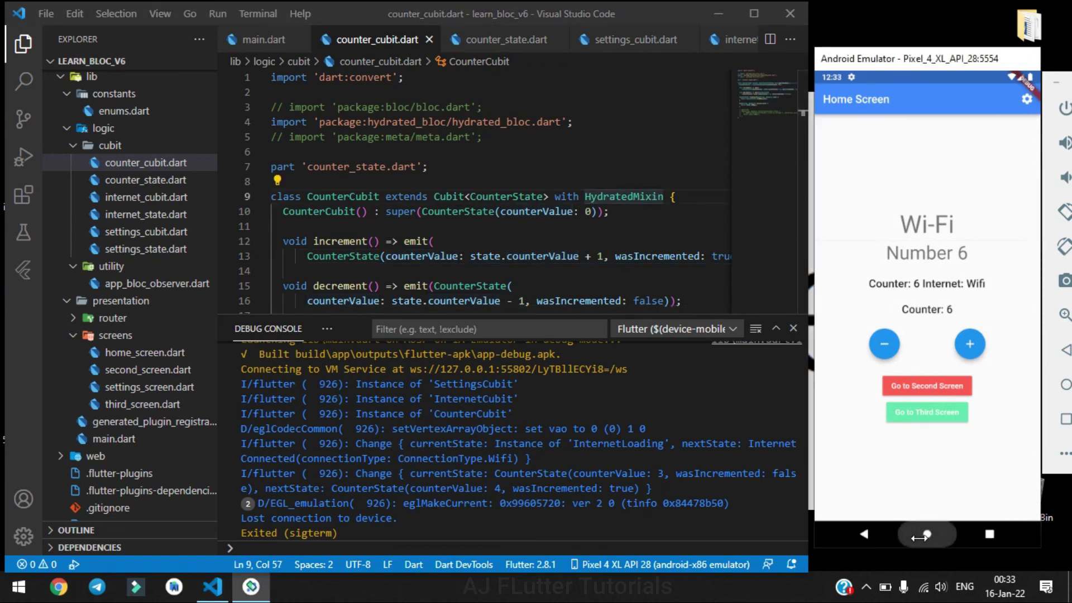
pyautogui.click(991, 533)
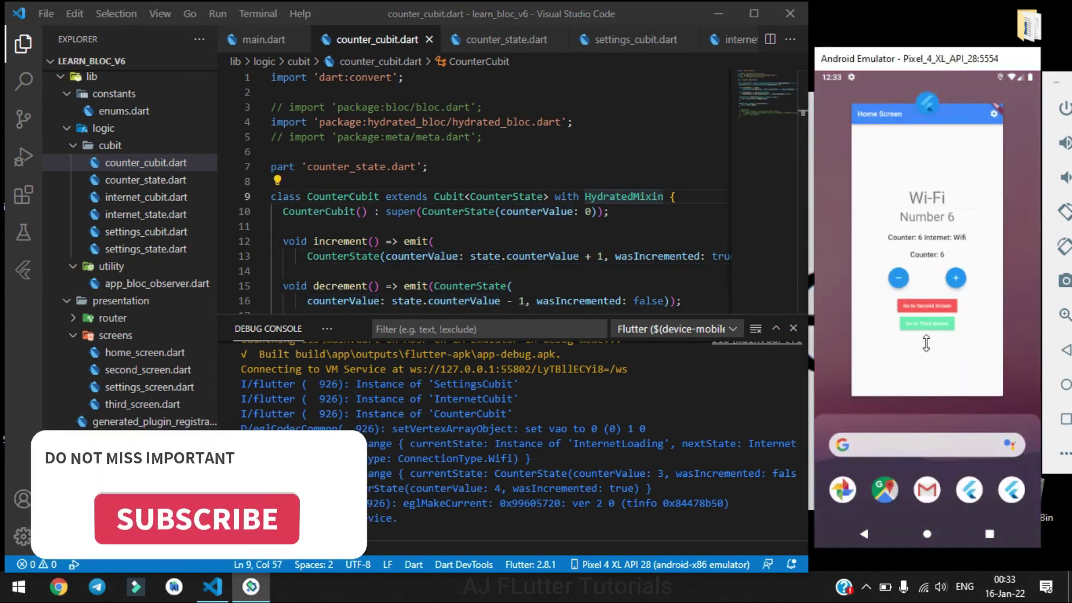
pyautogui.moveTo(930, 335); pyautogui.dragTo(932, 156)
pyautogui.moveTo(932, 469); pyautogui.dragTo(934, 382)
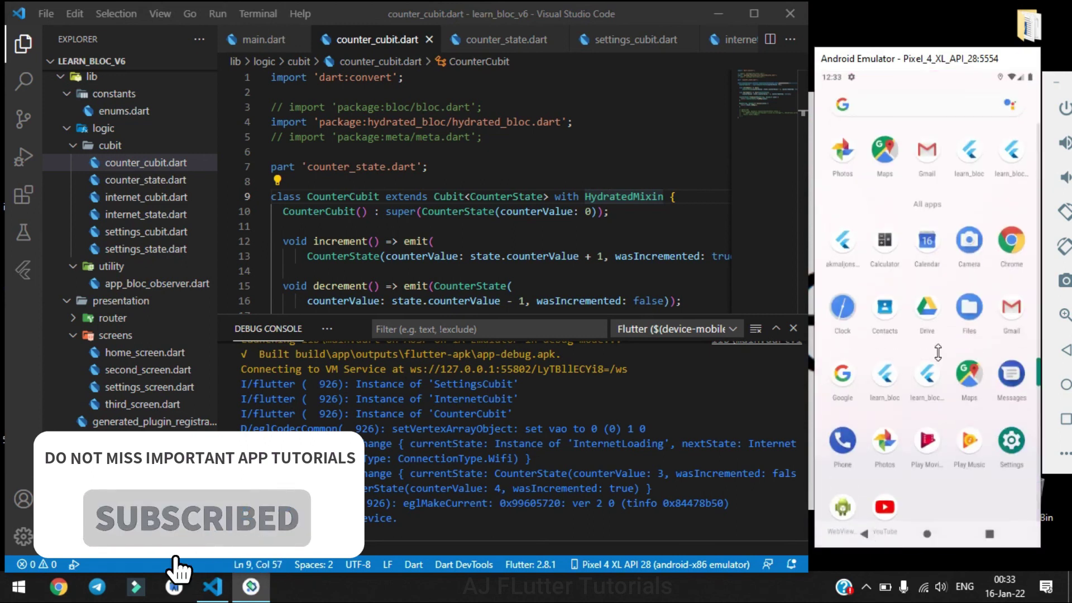
pyautogui.click(934, 382)
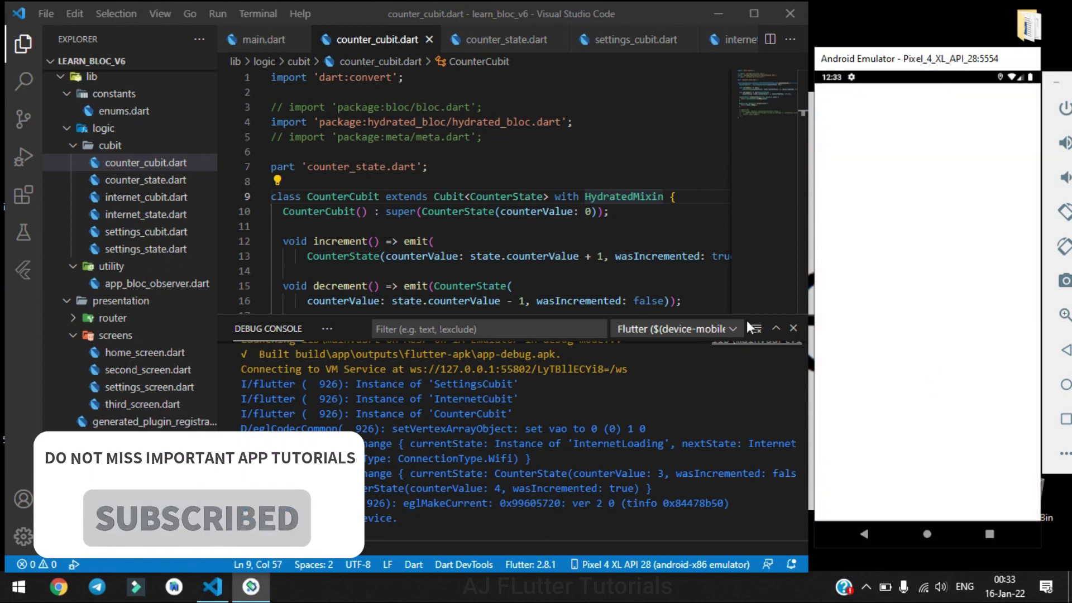